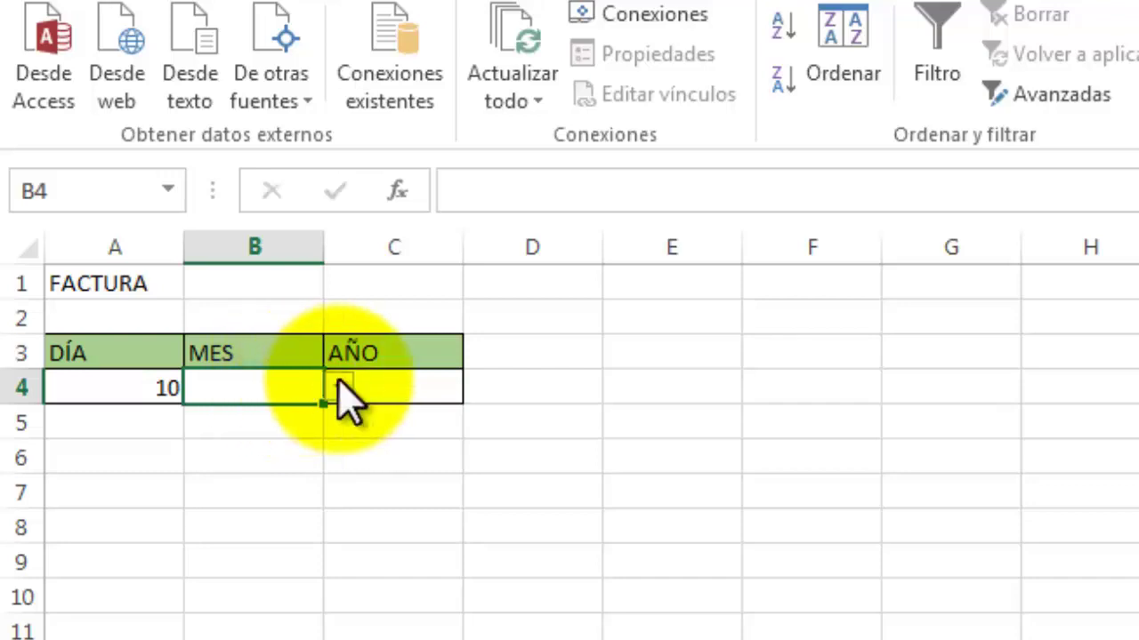
Step: Choose OCTUBRE from the month drop-down in cell B4 of the FACTURA sheet
{"action": "left_click", "coordinate": [339, 389]}
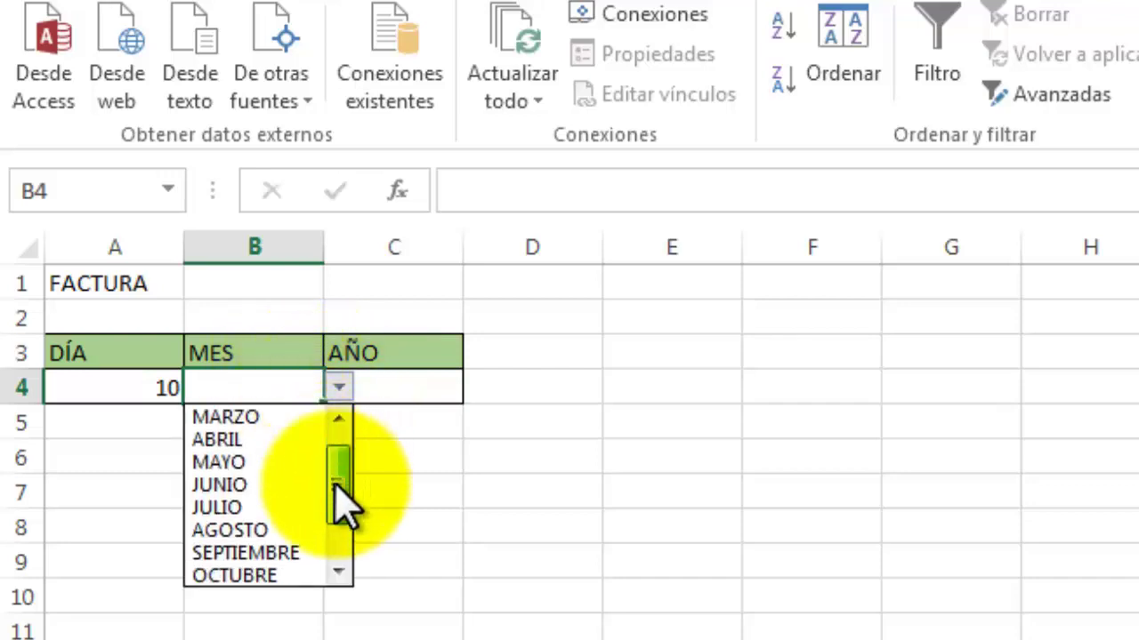
{"action": "left_click_drag", "start_coordinate": [336, 471], "coordinate": [343, 554]}
{"action": "left_click", "coordinate": [257, 528]}
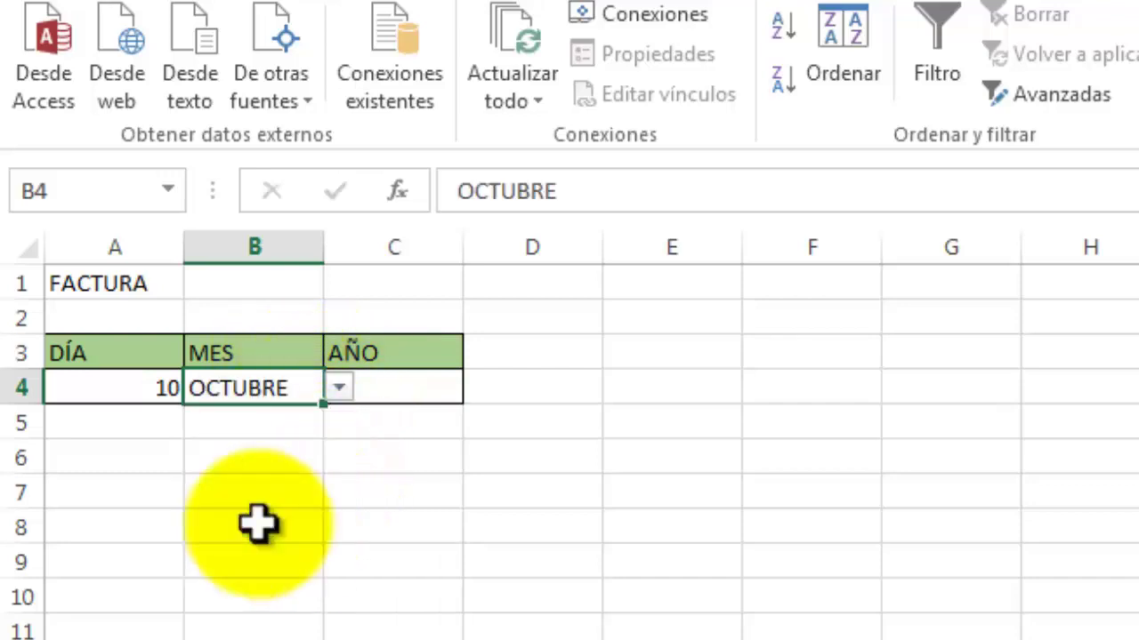
{"action": "left_click", "coordinate": [411, 394]}
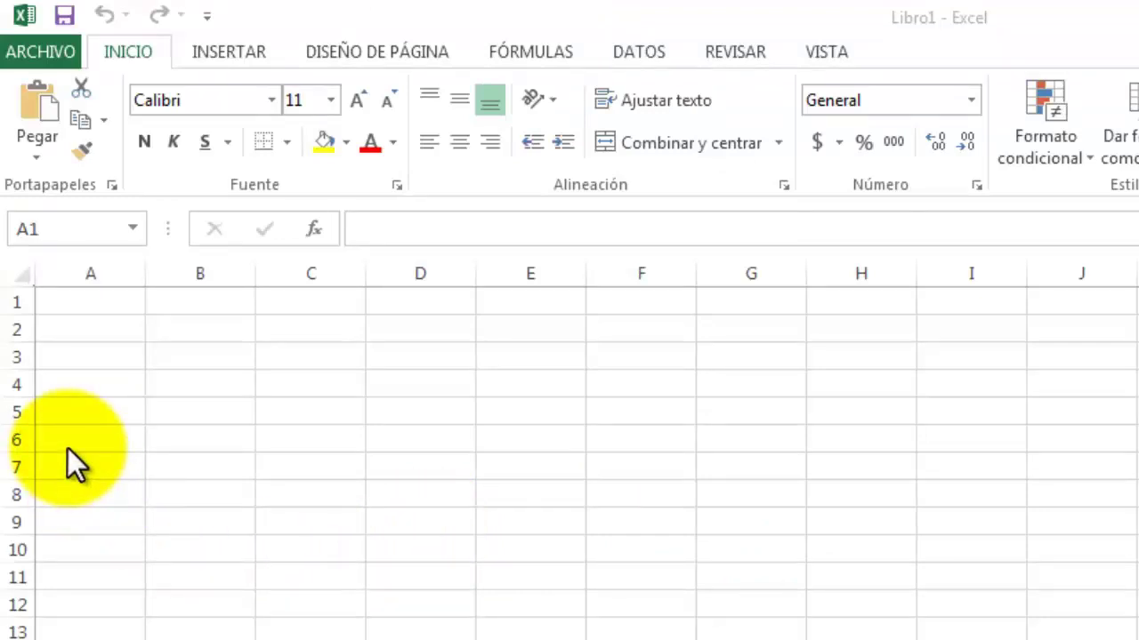
Step: Enter the title FACTURA in A1 and the headers DÍA, MES, AÑO in A3:C3
{"action": "left_click", "coordinate": [91, 305]}
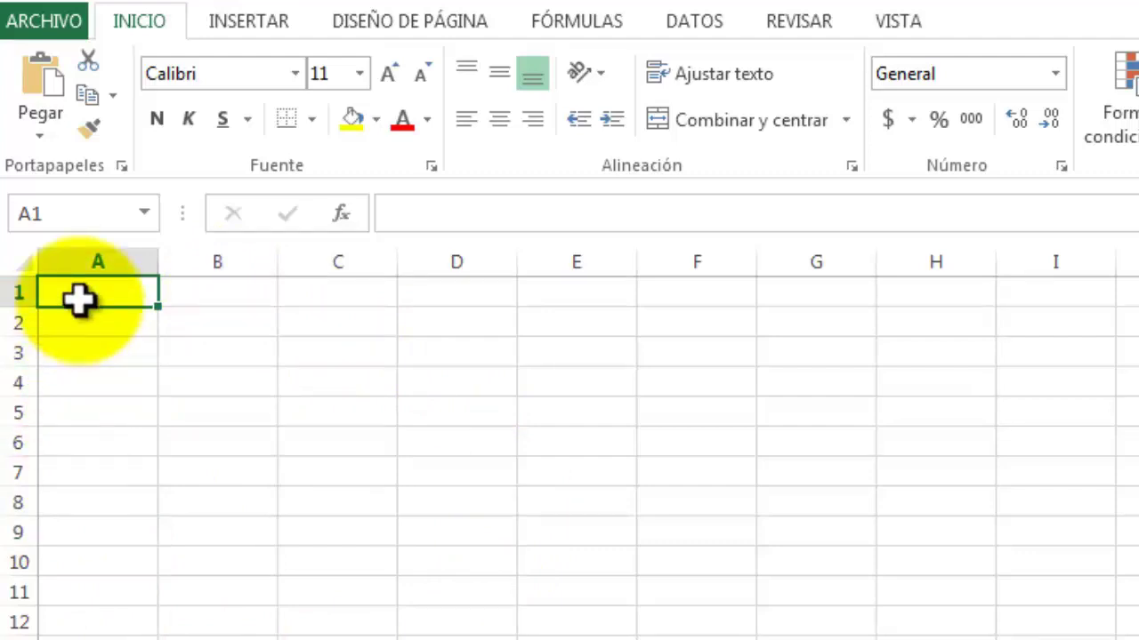
{"action": "type", "text": "FAC"}
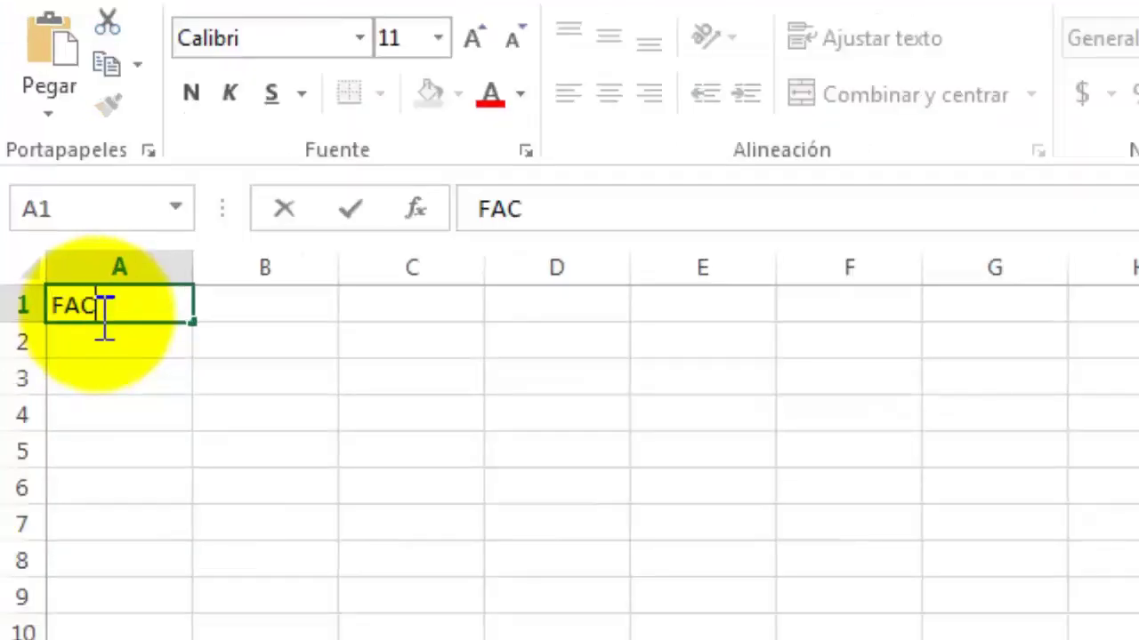
{"action": "type", "text": "TURA"}
{"action": "key", "text": "Return"}
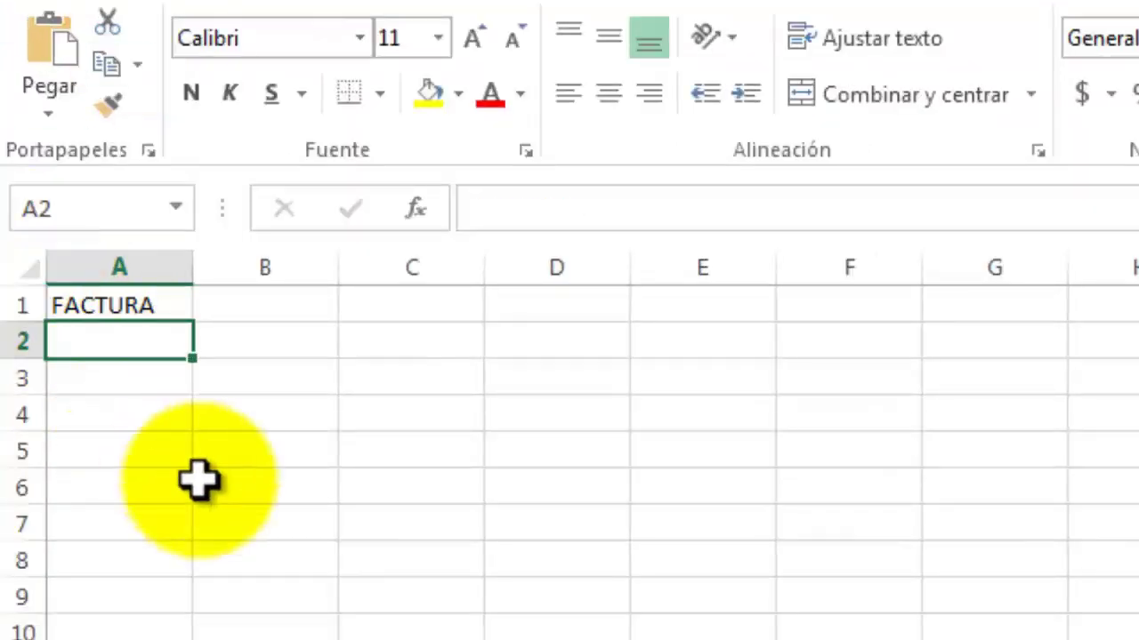
{"action": "key", "text": "Return"}
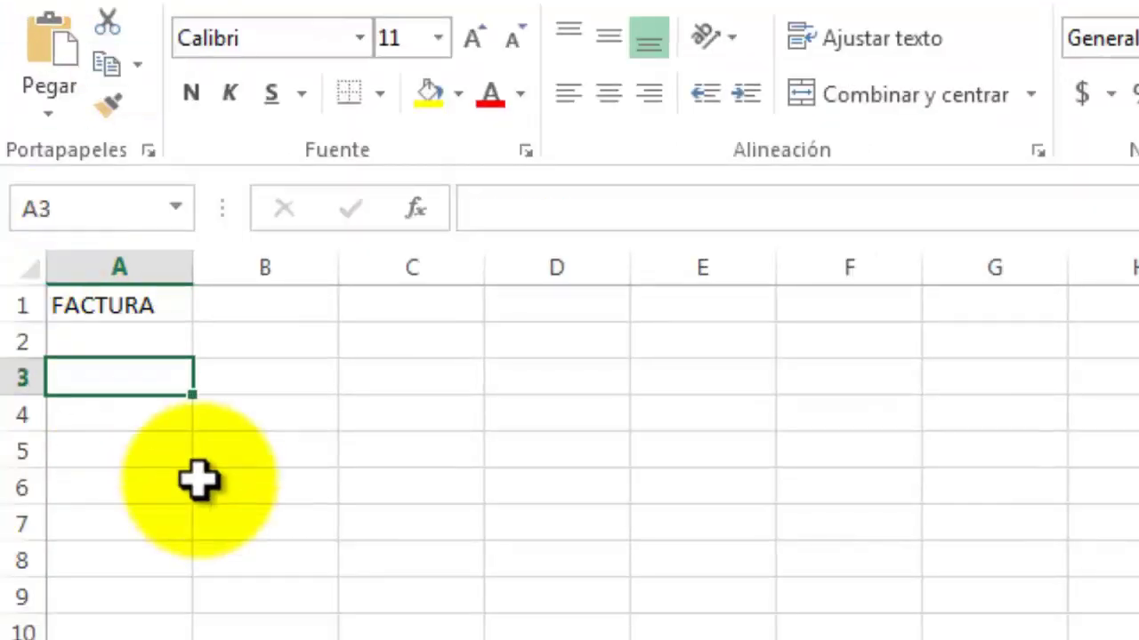
{"action": "type", "text": "DÍA"}
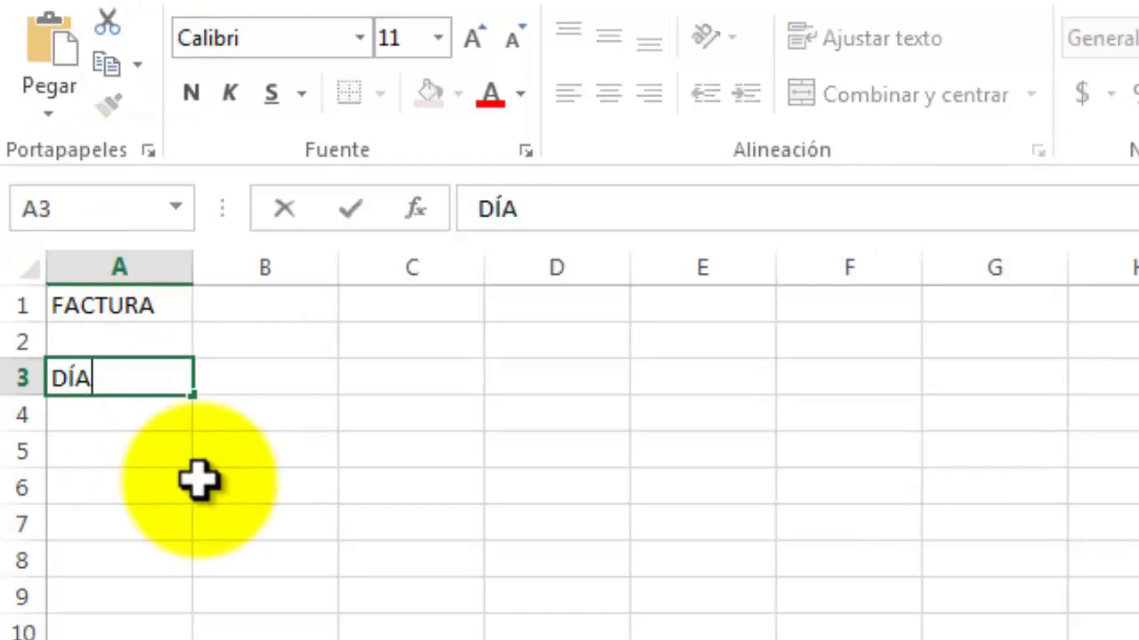
{"action": "key", "text": "Tab"}
{"action": "type", "text": "MES"}
{"action": "key", "text": "Tab"}
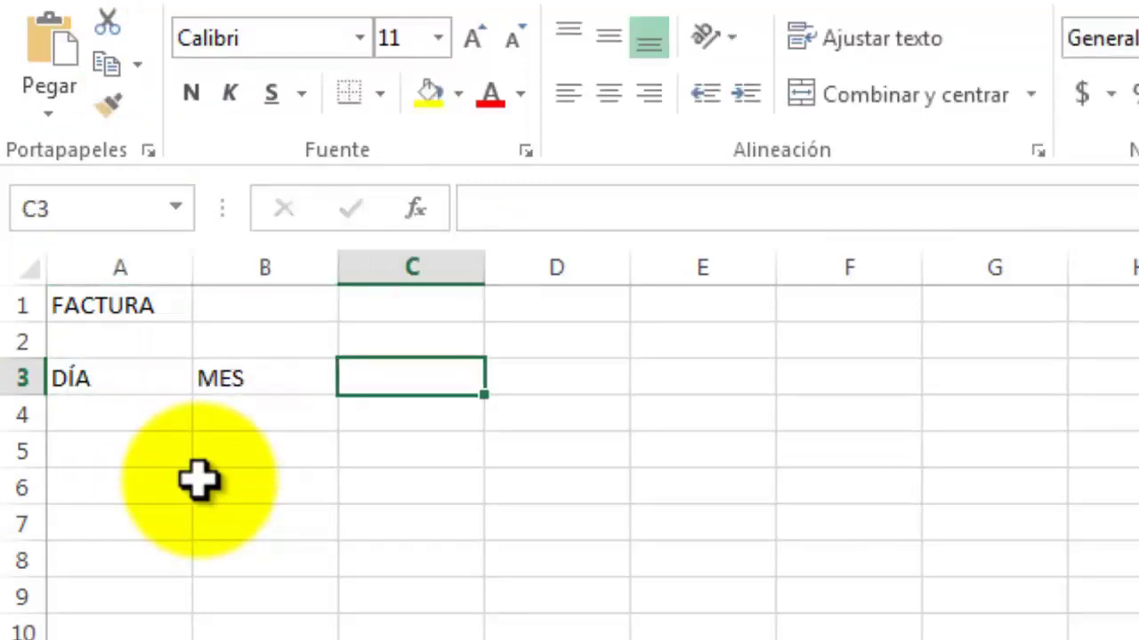
{"action": "type", "text": "AÑO"}
Step: Apply All Borders to the table range A3:C4
{"action": "left_click_drag", "start_coordinate": [169, 381], "coordinate": [351, 400]}
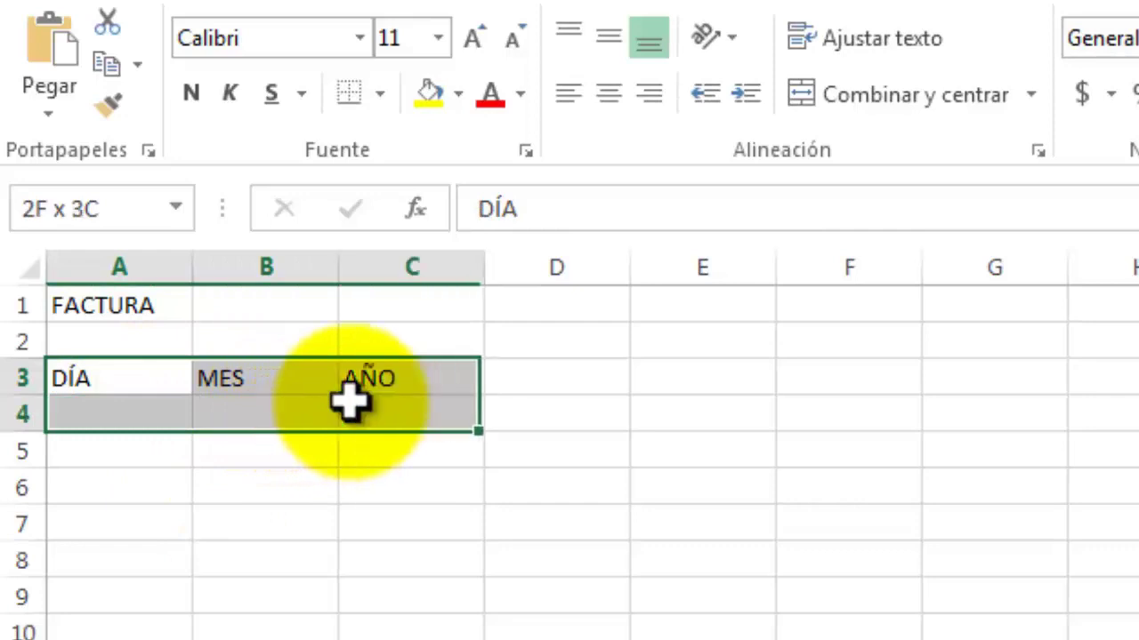
{"action": "left_click", "coordinate": [380, 94]}
{"action": "left_click", "coordinate": [402, 405]}
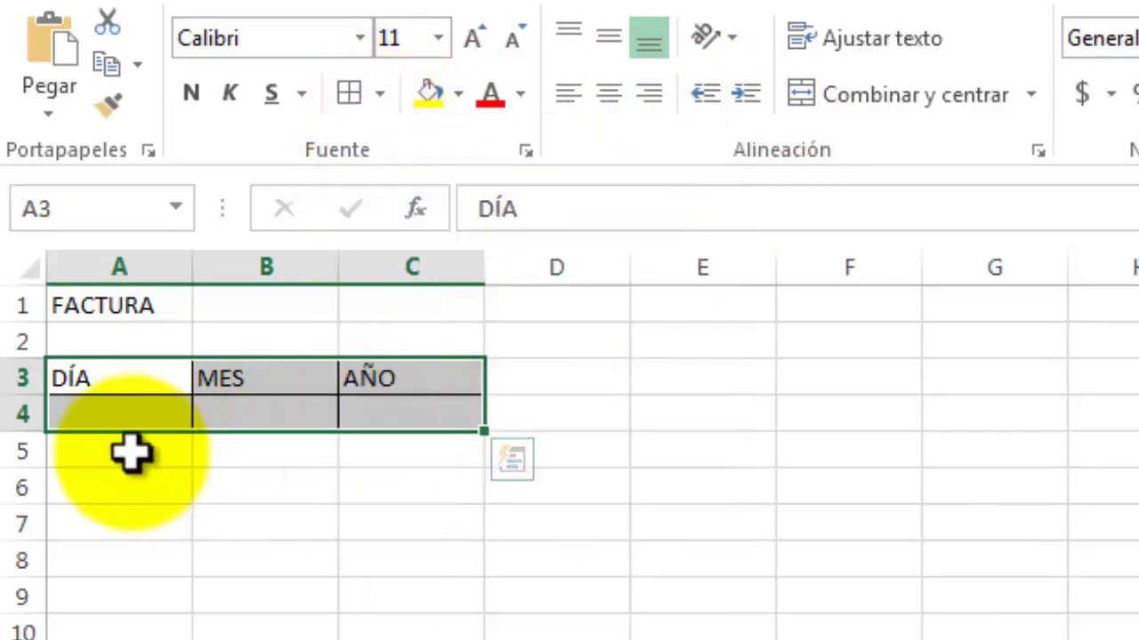
{"action": "left_click", "coordinate": [121, 417]}
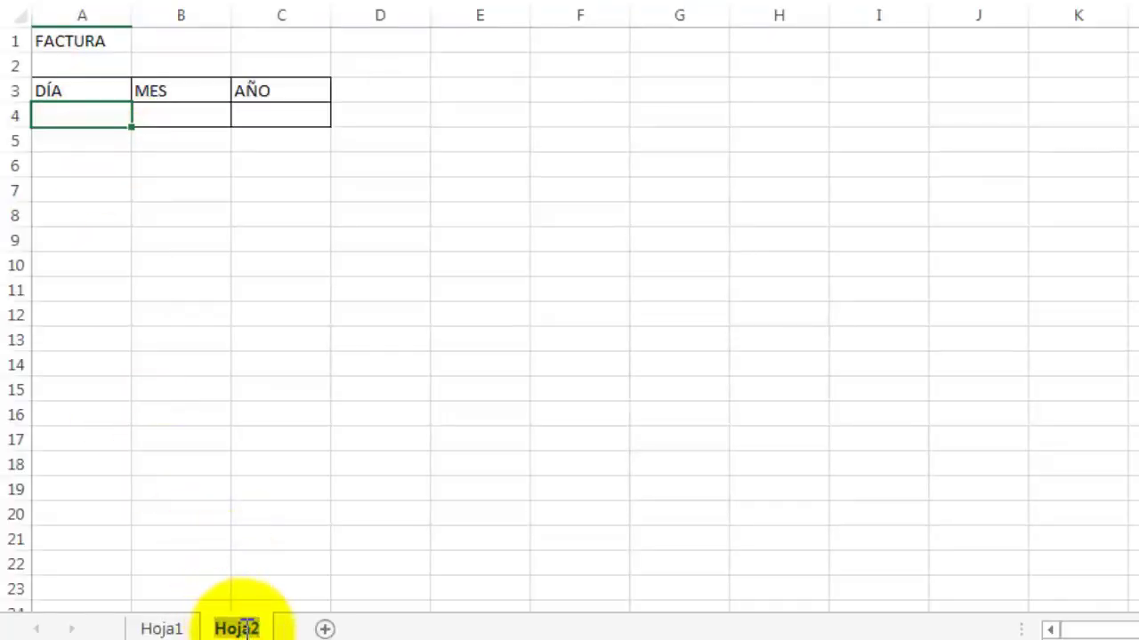
Step: Rename the Hoja2 sheet tab to FACTURA, then switch over to Hoja1
{"action": "type", "text": "RA"}
{"action": "left_click", "coordinate": [158, 630]}
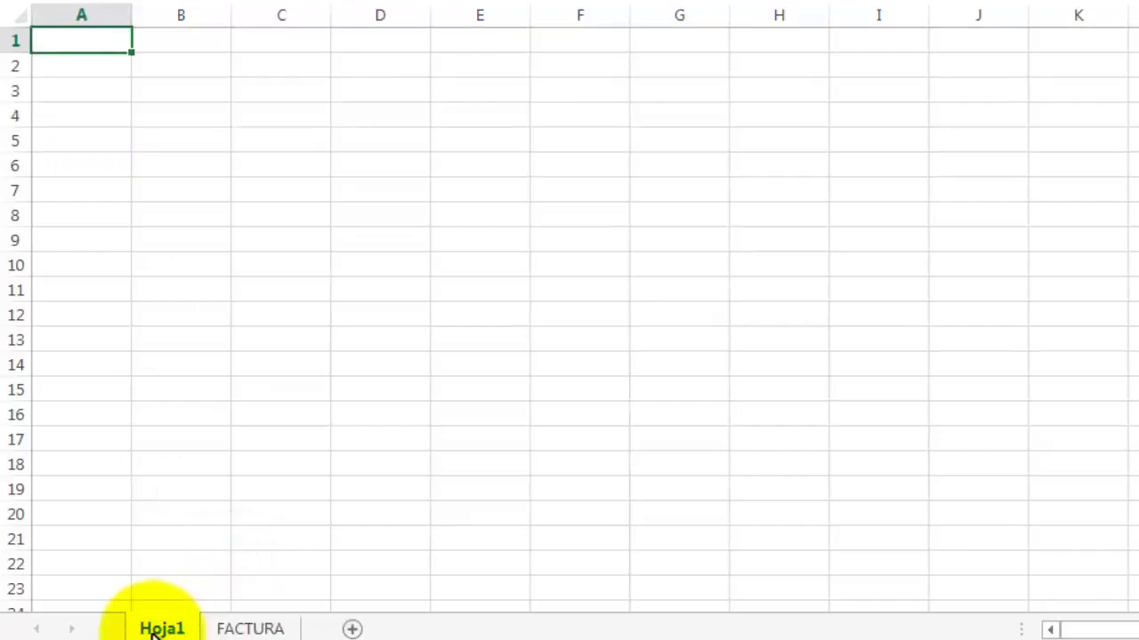
{"action": "left_click", "coordinate": [250, 629]}
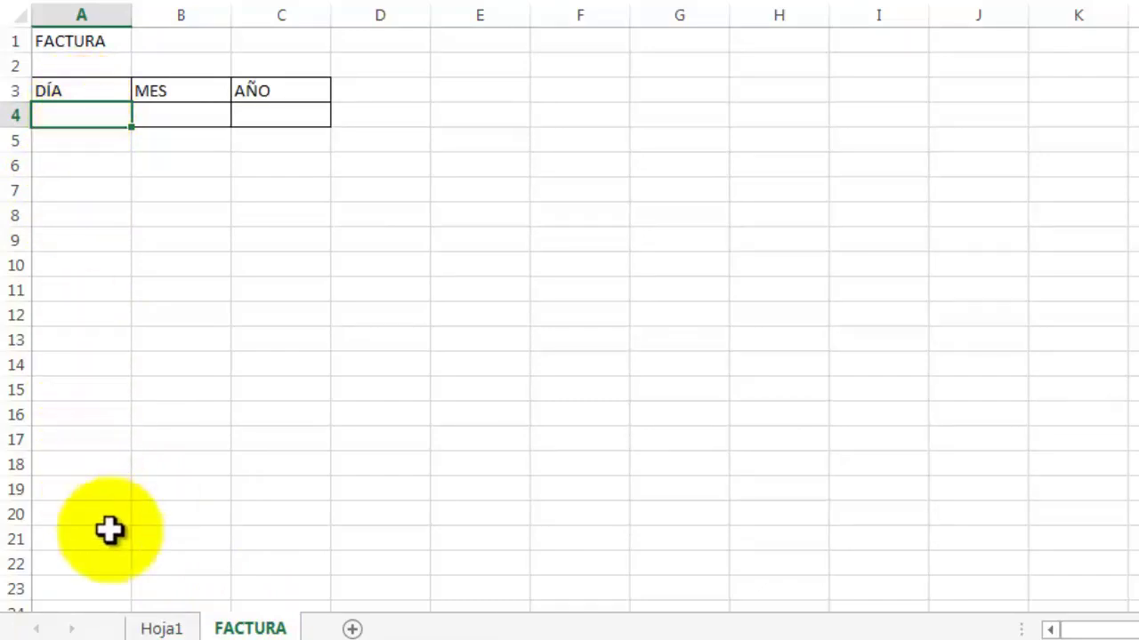
{"action": "left_click", "coordinate": [165, 628]}
Step: On Hoja1, enter the DIAS heading in A2 and day numbers 1 to 5 beneath it
{"action": "key", "text": "Return"}
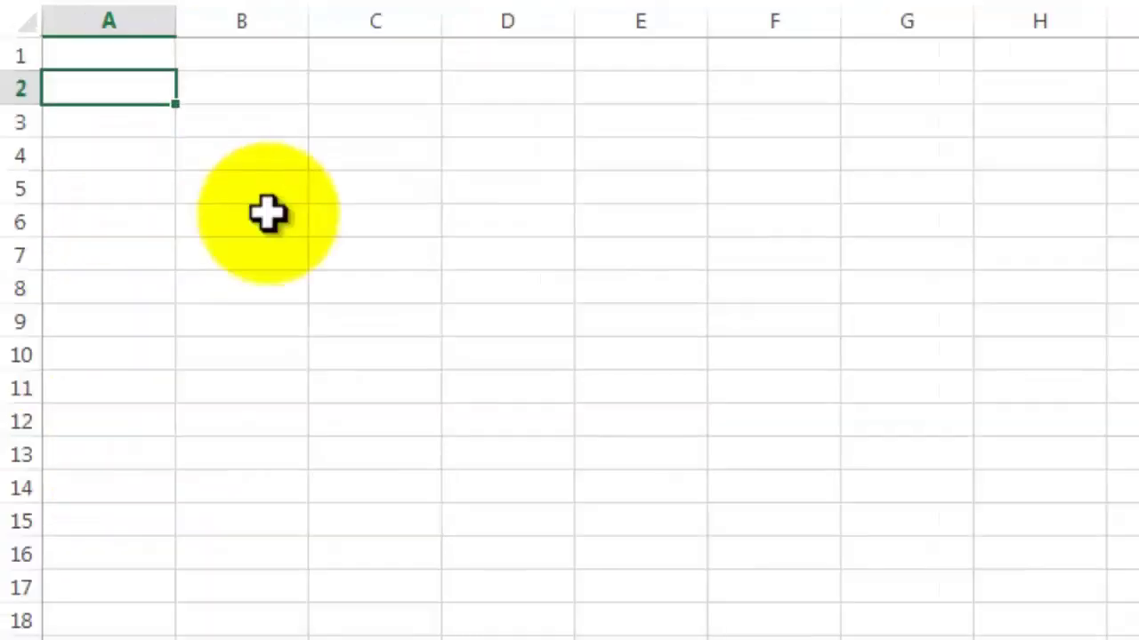
{"action": "type", "text": "DIAS"}
{"action": "key", "text": "Return"}
{"action": "type", "text": "1"}
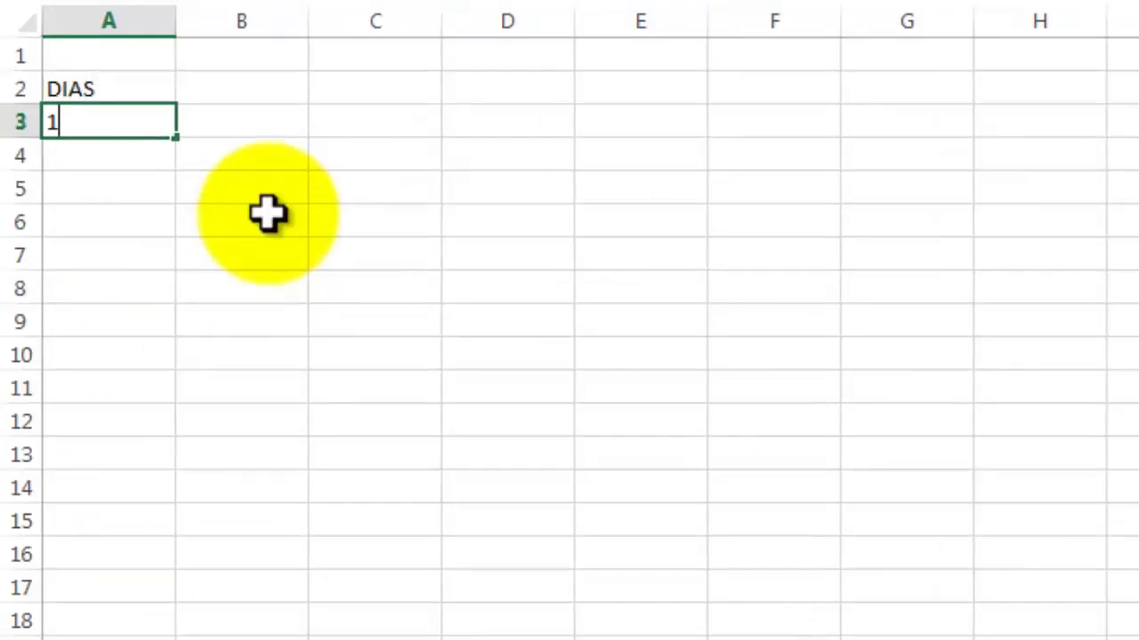
{"action": "type", "text": "2 3 4 5"}
{"action": "key", "text": "Return"}
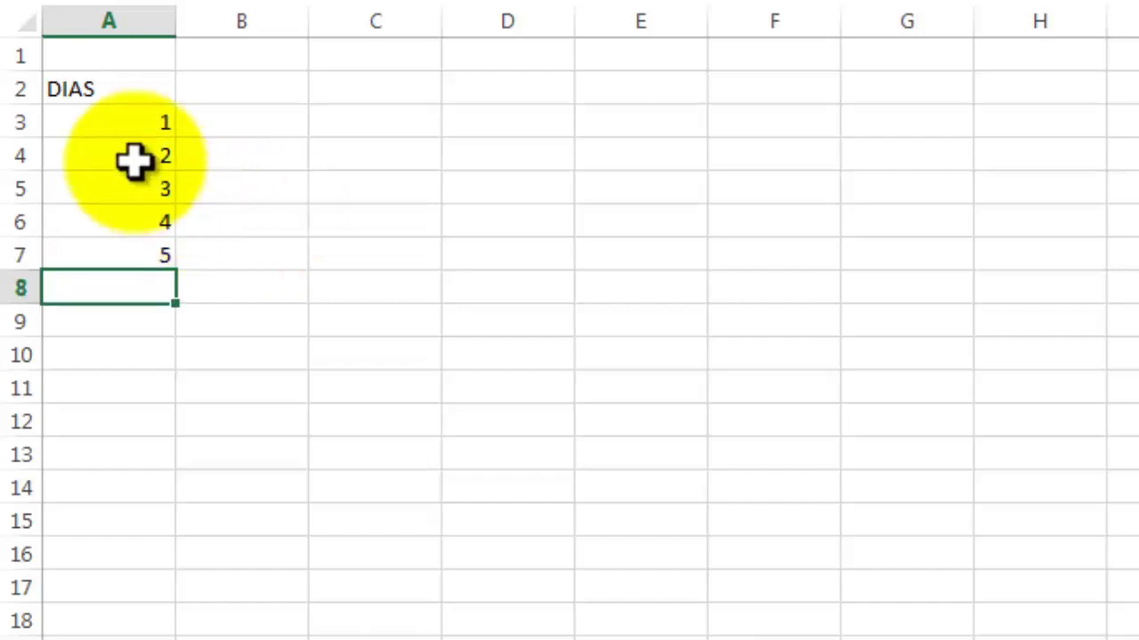
Step: Extend the day series down column A to 31 in row 33
{"action": "left_click_drag", "start_coordinate": [140, 122], "coordinate": [140, 264]}
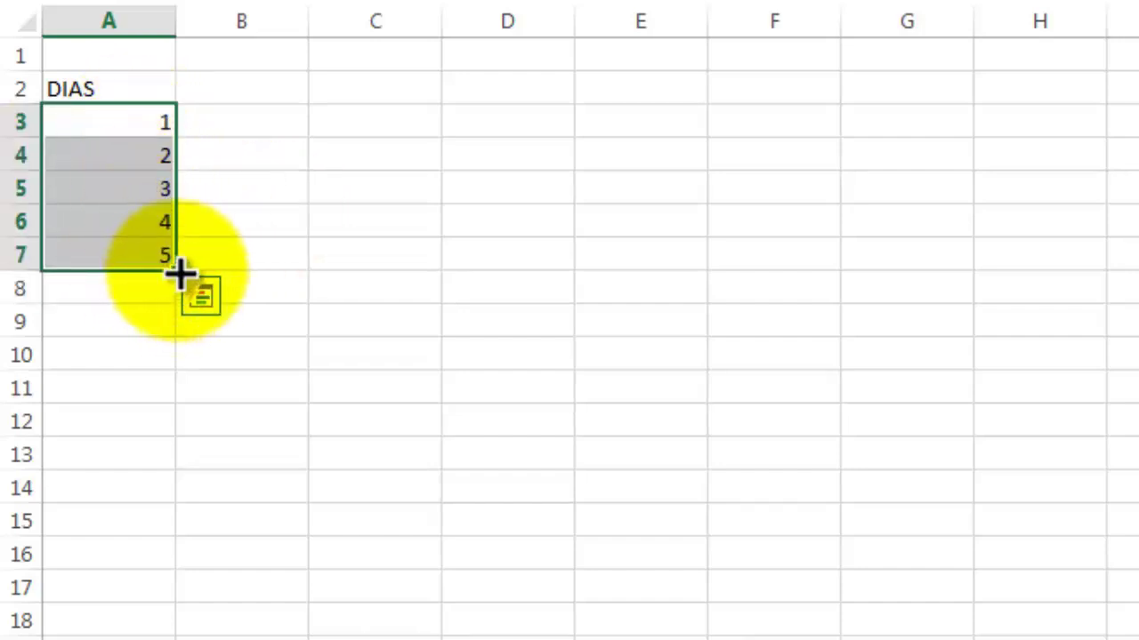
{"action": "mouse_move", "coordinate": [178, 274]}
{"action": "left_mouse_down"}
{"action": "mouse_move", "coordinate": [165, 516]}
{"action": "mouse_move", "coordinate": [114, 633]}
{"action": "left_mouse_up"}
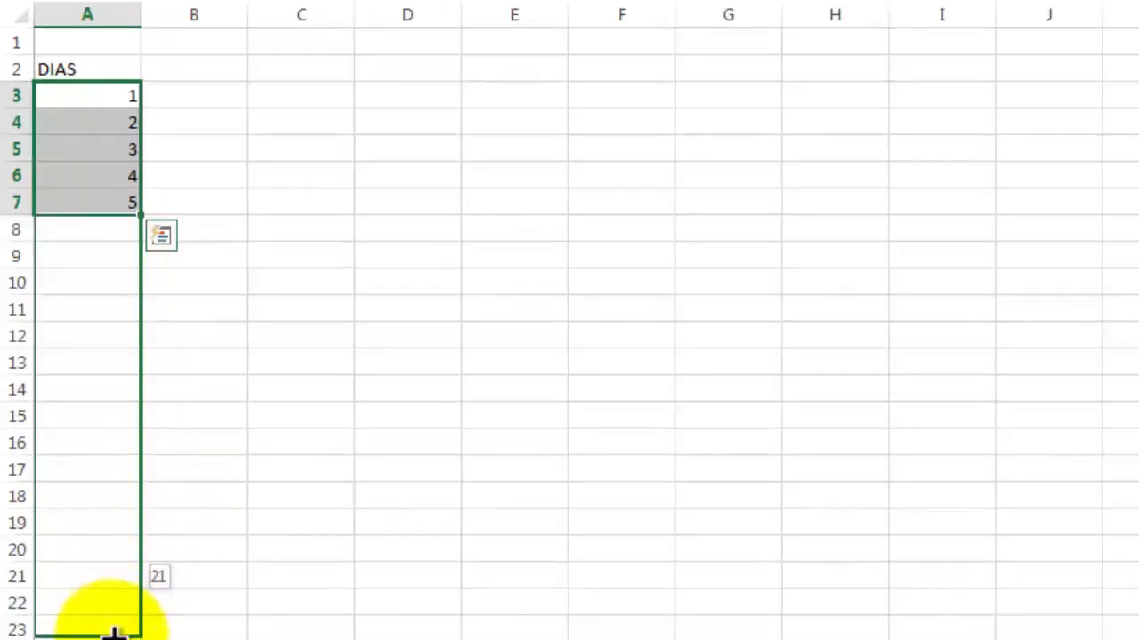
{"action": "left_click_drag", "start_coordinate": [113, 633], "coordinate": [106, 607]}
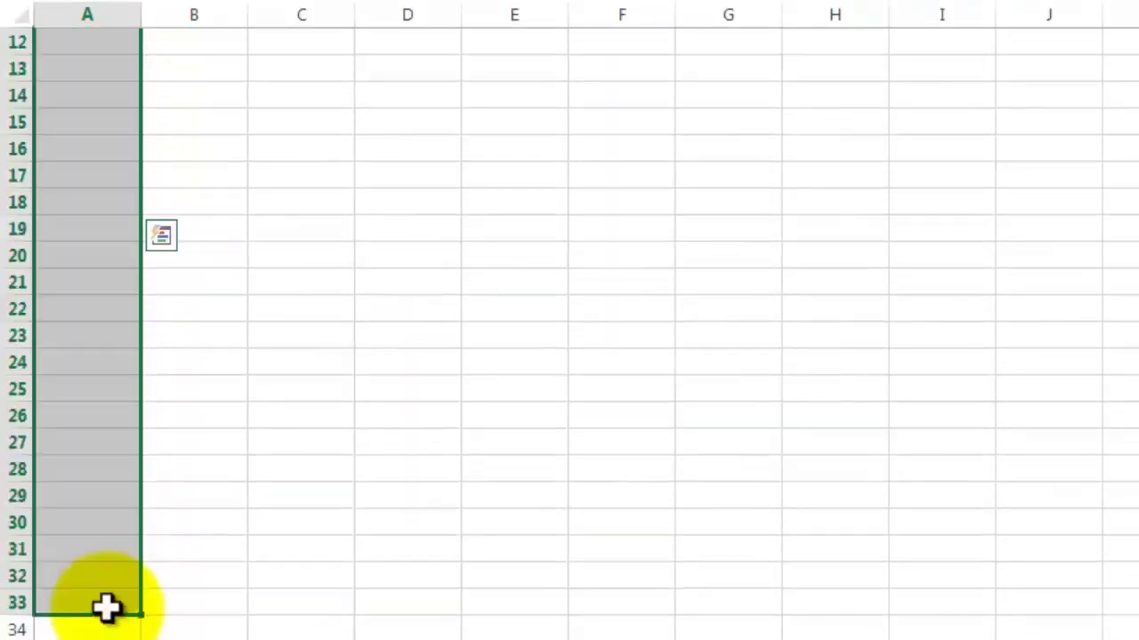
{"action": "scroll", "coordinate": [80, 444], "scroll_direction": "up", "scroll_amount": 4}
{"action": "left_click", "coordinate": [183, 76]}
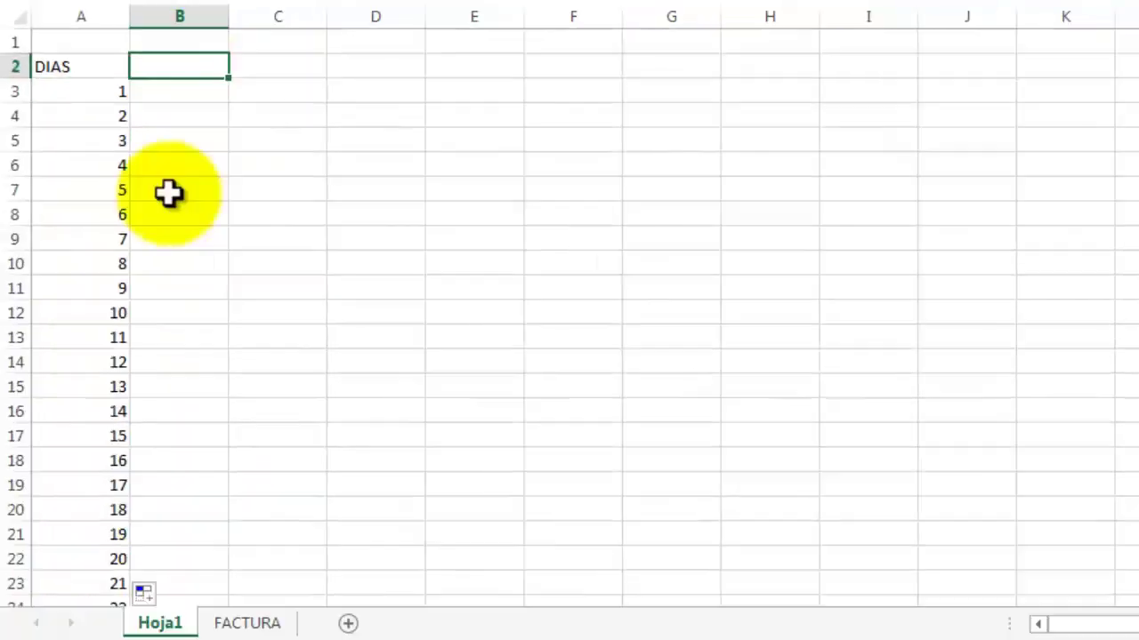
{"action": "left_click", "coordinate": [248, 621]}
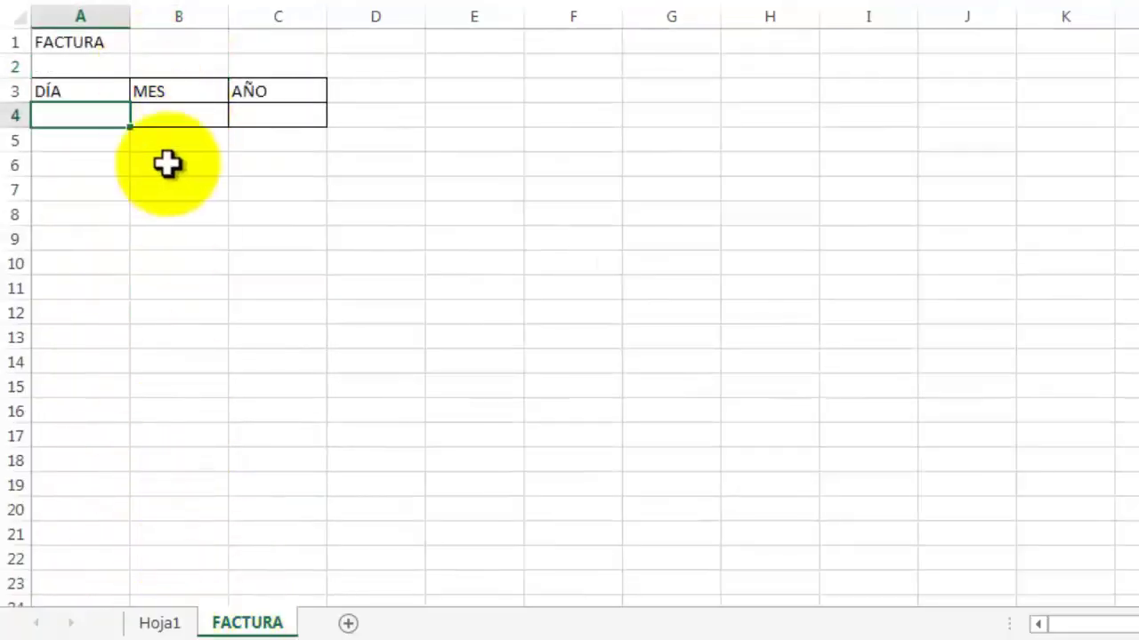
{"action": "left_click", "coordinate": [174, 116]}
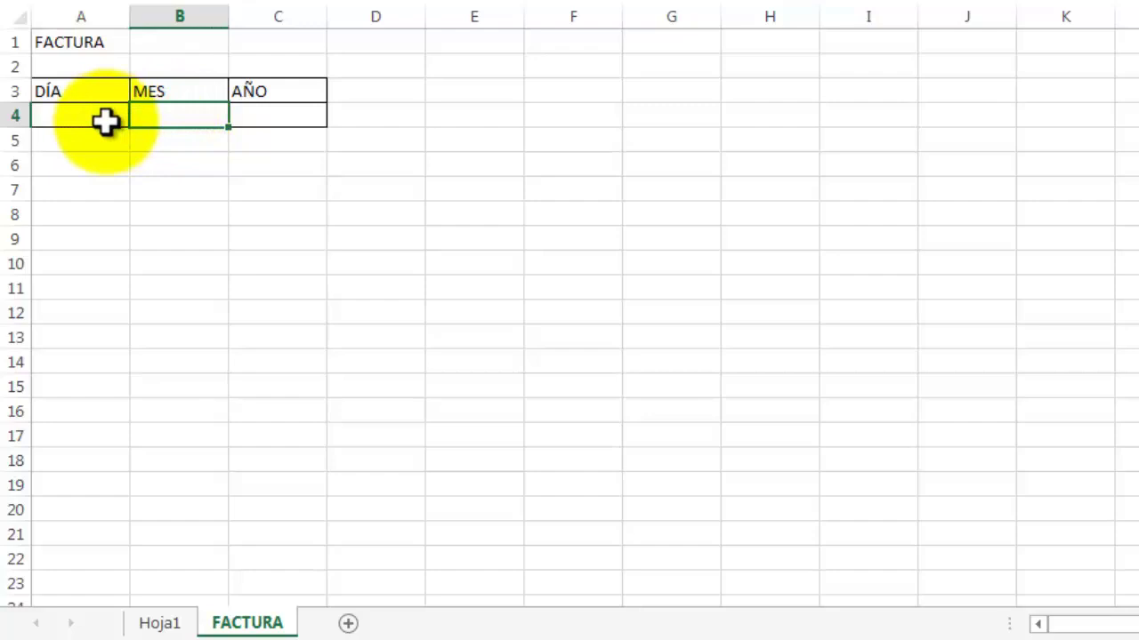
Step: On Hoja1, enter MES in B2 with ENERO, FEBRERO and MARZO below it
{"action": "left_click", "coordinate": [159, 623]}
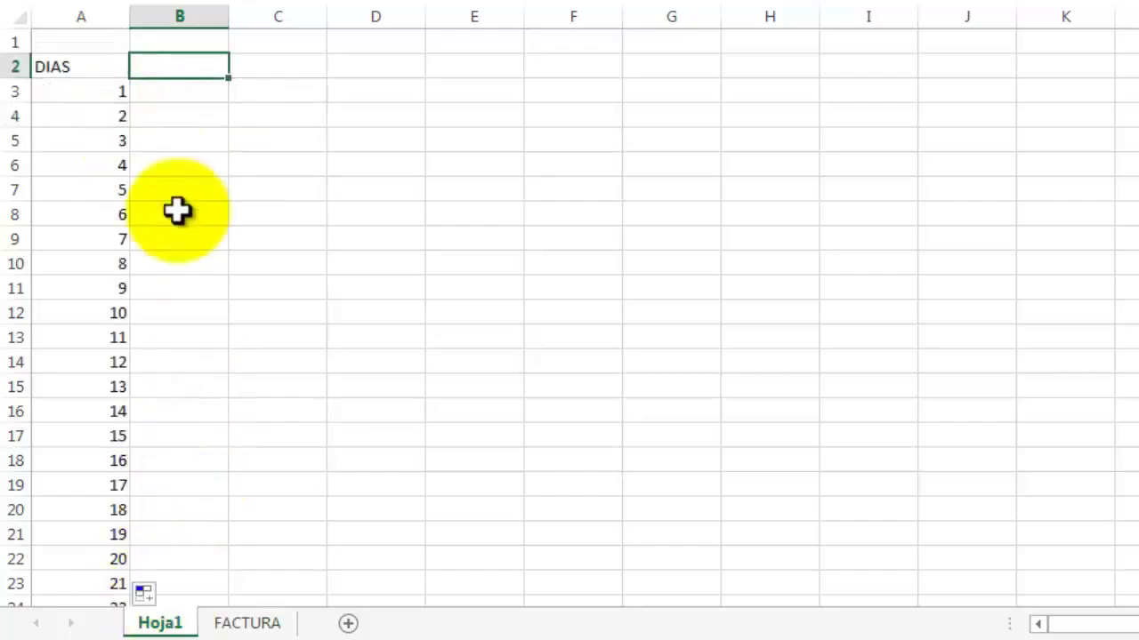
{"action": "type", "text": "MES"}
{"action": "key", "text": "Return"}
{"action": "type", "text": "ENERO"}
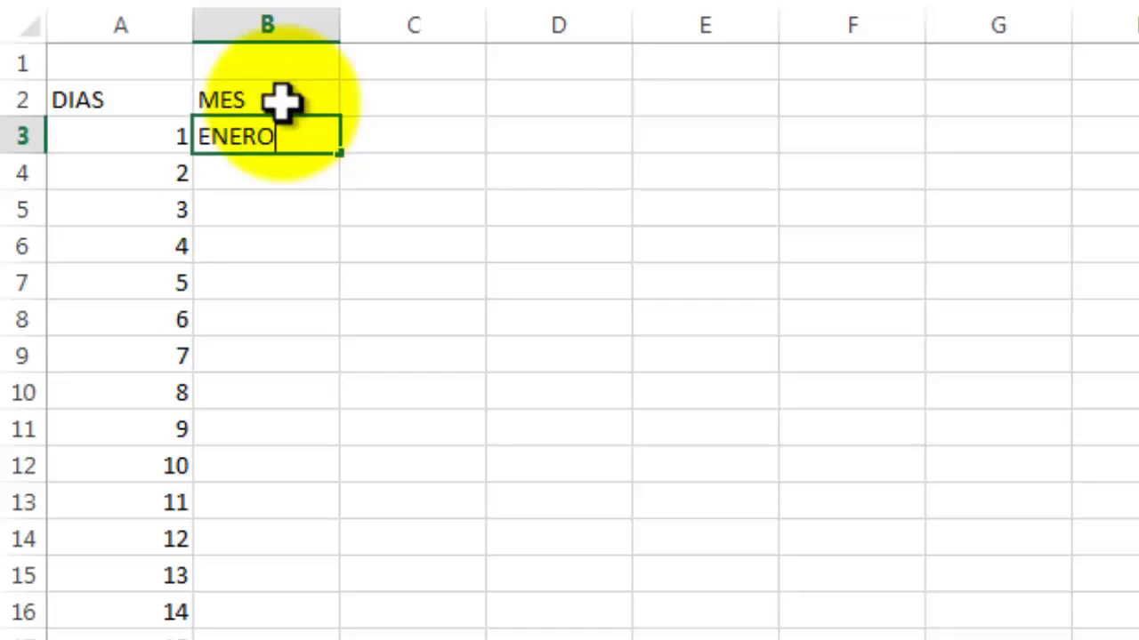
{"action": "key", "text": "Return"}
{"action": "type", "text": "FEBRERO"}
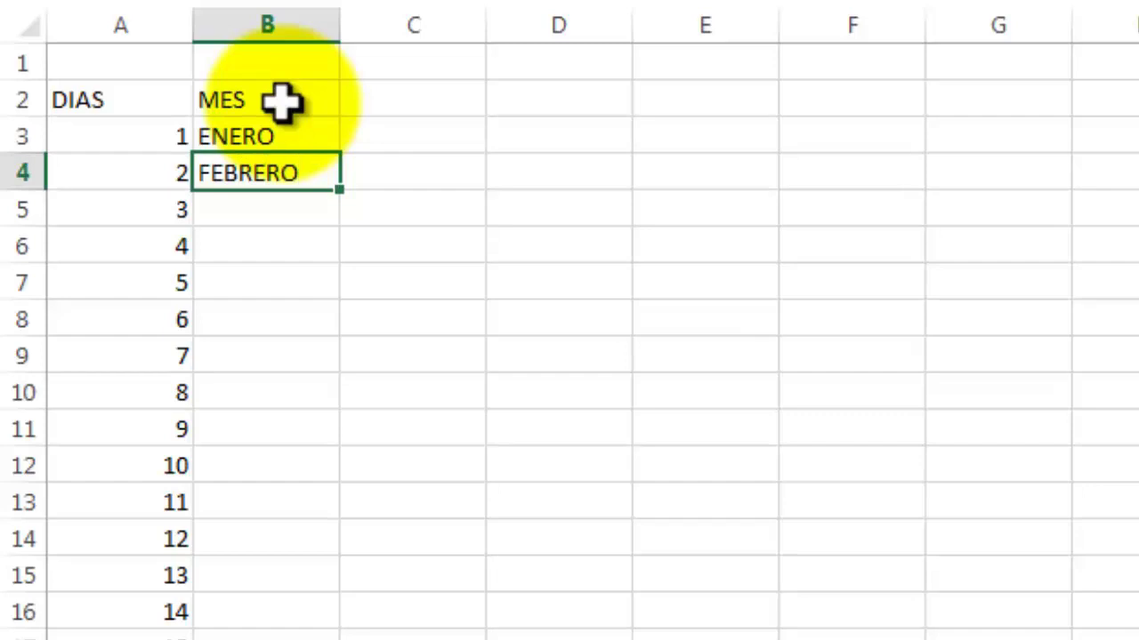
{"action": "key", "text": "Return"}
{"action": "type", "text": "ZO"}
{"action": "key", "text": "Up"}
{"action": "key", "text": "Up"}
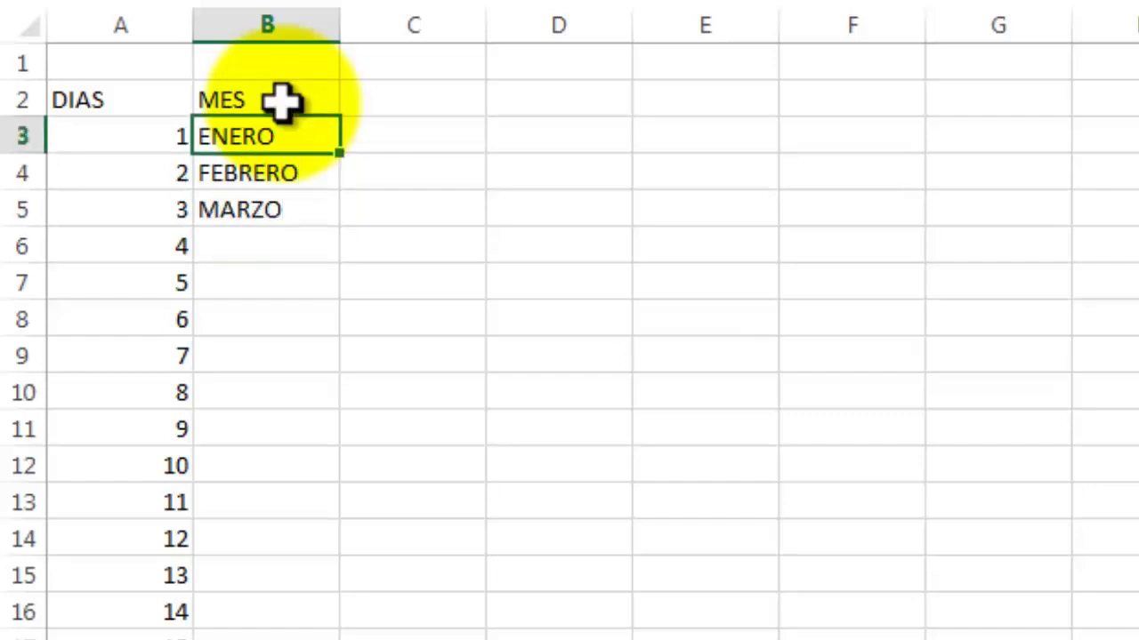
Step: Fill the month series ENERO through DICIEMBRE down B3:B14
{"action": "mouse_move", "coordinate": [300, 140]}
{"action": "left_mouse_down"}
{"action": "mouse_move", "coordinate": [336, 466]}
{"action": "mouse_move", "coordinate": [329, 570]}
{"action": "left_mouse_up"}
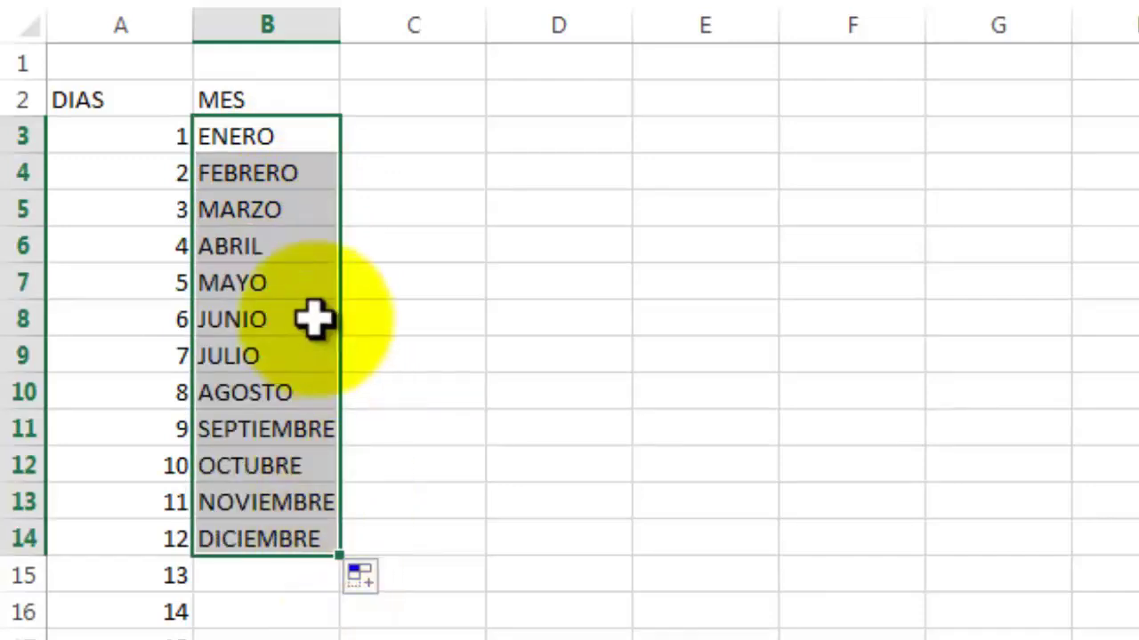
{"action": "key", "text": "ctrl+z"}
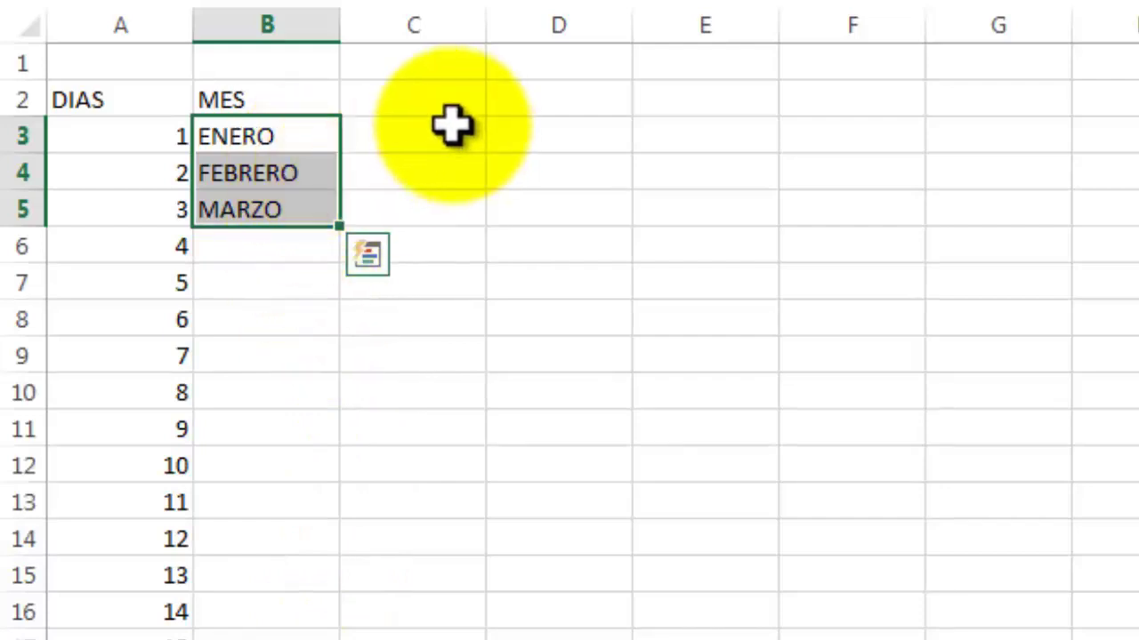
{"action": "left_click", "coordinate": [450, 129]}
{"action": "left_click_drag", "start_coordinate": [275, 140], "coordinate": [276, 207]}
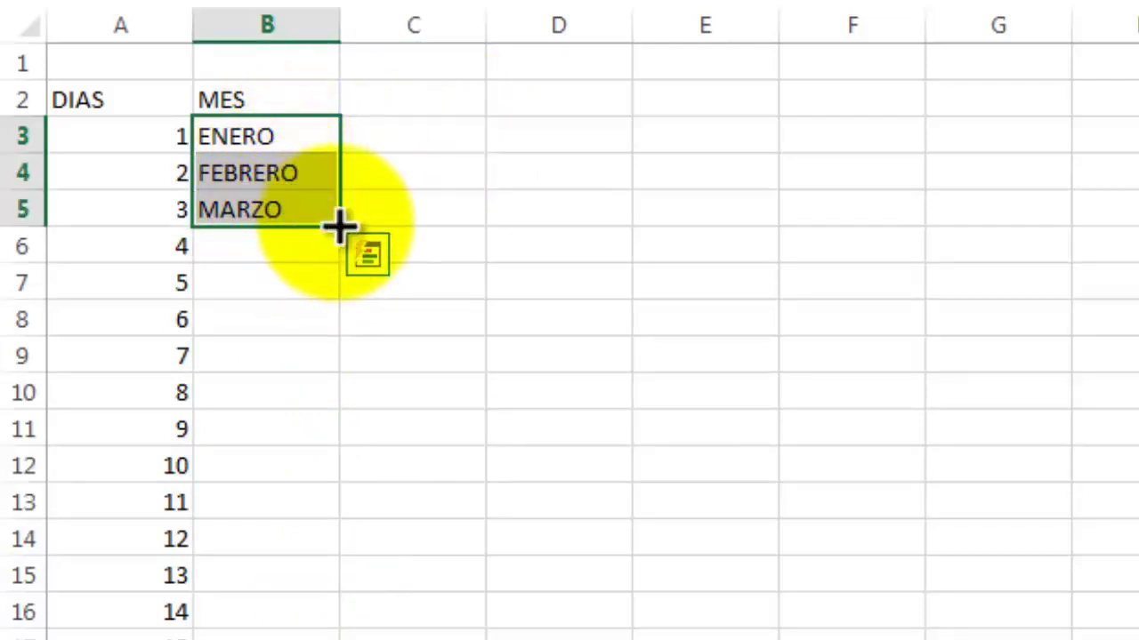
{"action": "mouse_move", "coordinate": [337, 237]}
{"action": "left_mouse_down"}
{"action": "mouse_move", "coordinate": [328, 540]}
{"action": "mouse_move", "coordinate": [337, 532]}
{"action": "left_mouse_up"}
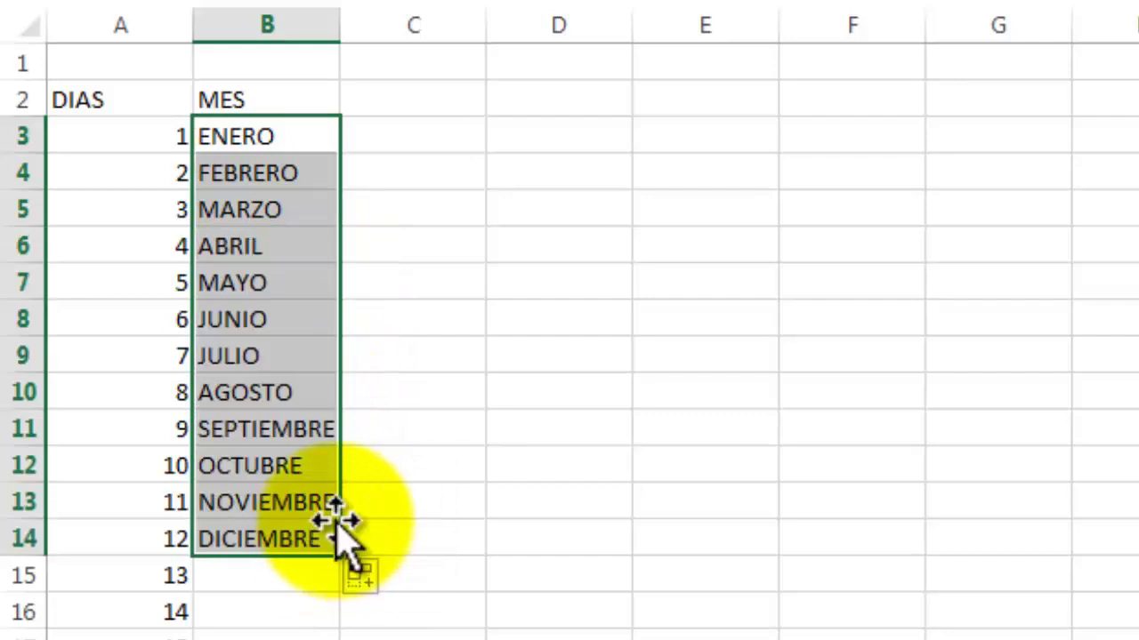
Step: Fill the header cells A2:C2 yellow
{"action": "left_click_drag", "start_coordinate": [157, 98], "coordinate": [258, 102]}
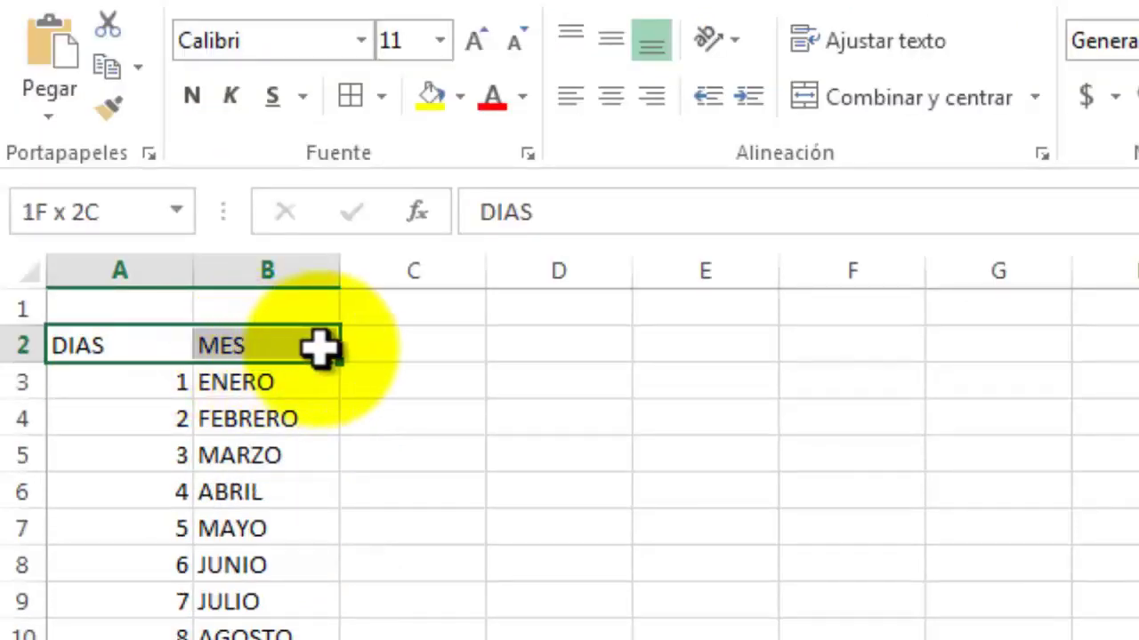
{"action": "left_click_drag", "start_coordinate": [256, 347], "coordinate": [365, 354]}
{"action": "left_click", "coordinate": [431, 96]}
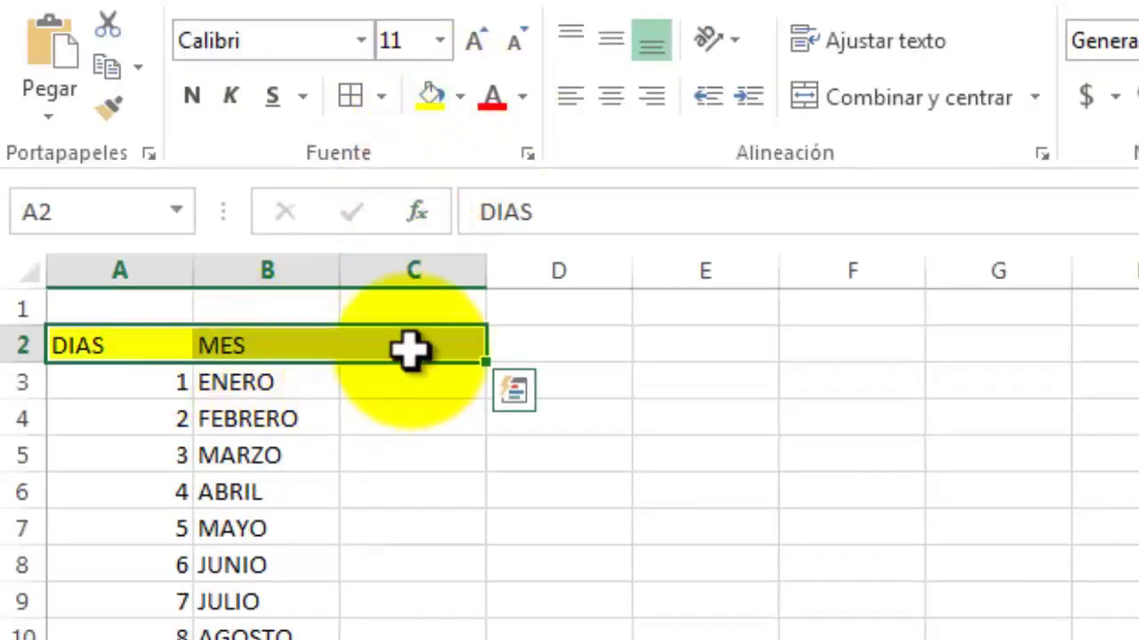
{"action": "left_click", "coordinate": [398, 354]}
{"action": "left_click", "coordinate": [246, 618]}
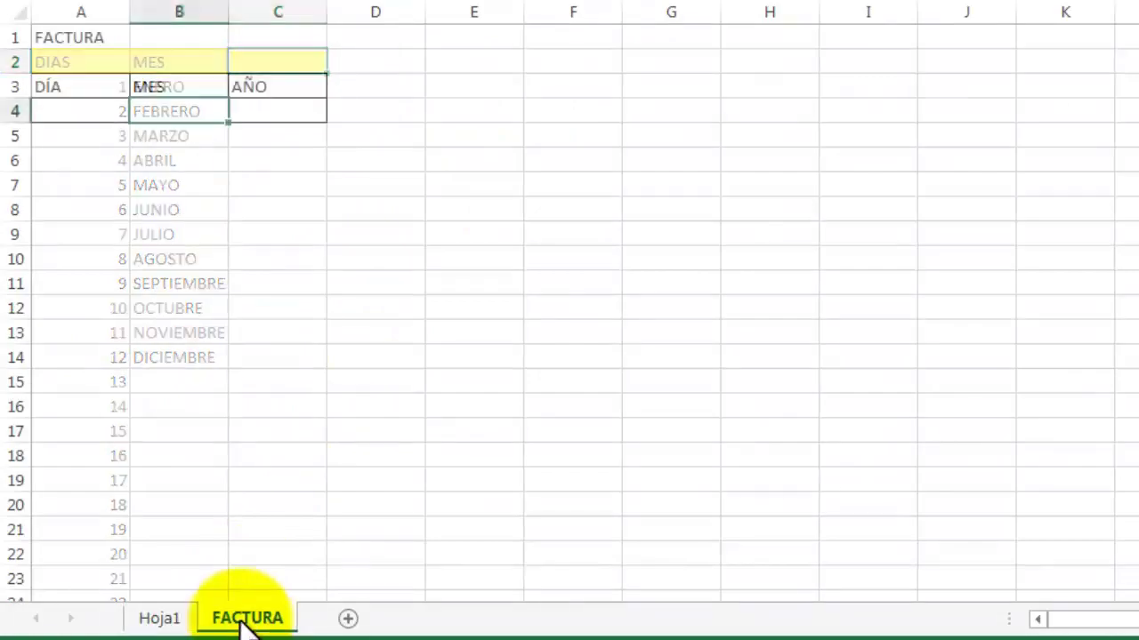
Step: On Hoja1, enter AÑO in C2 with the years 2018, 2019 and 2020 below
{"action": "left_click", "coordinate": [159, 619]}
{"action": "type", "text": "AÑO"}
{"action": "key", "text": "Return"}
{"action": "type", "text": "2018"}
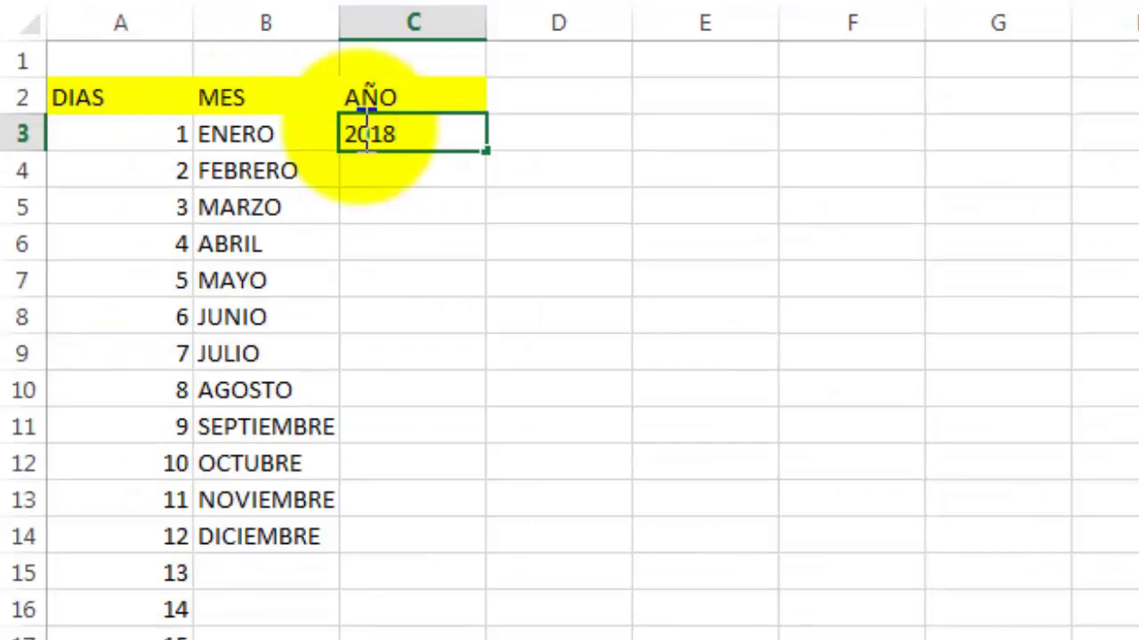
{"action": "key", "text": "Return"}
{"action": "type", "text": "2019"}
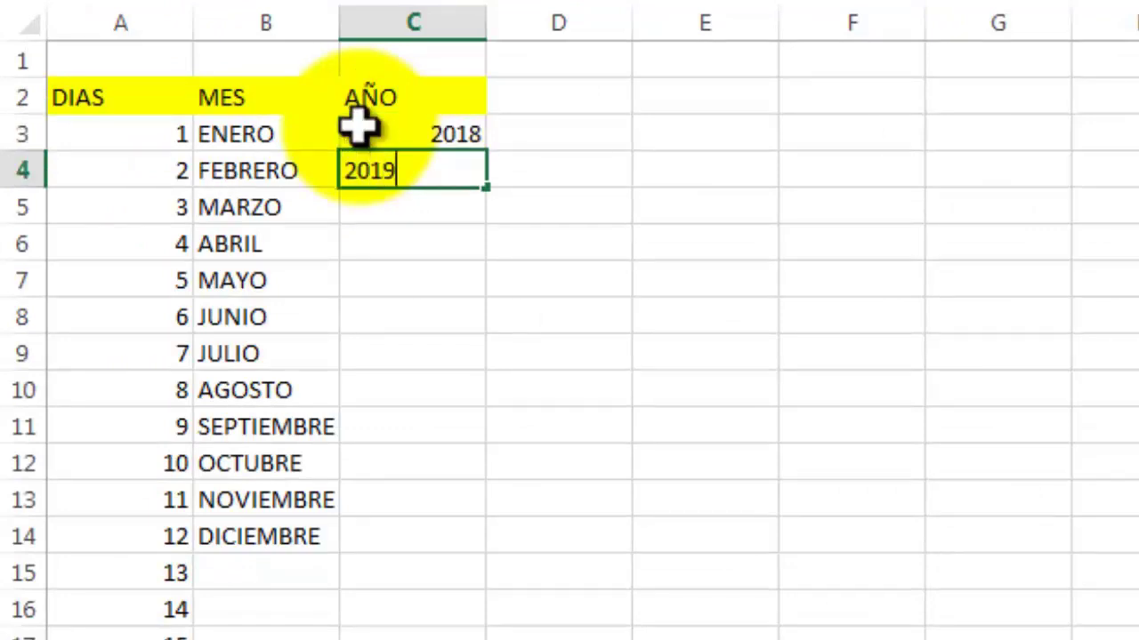
{"action": "key", "text": "Return"}
{"action": "type", "text": "2020"}
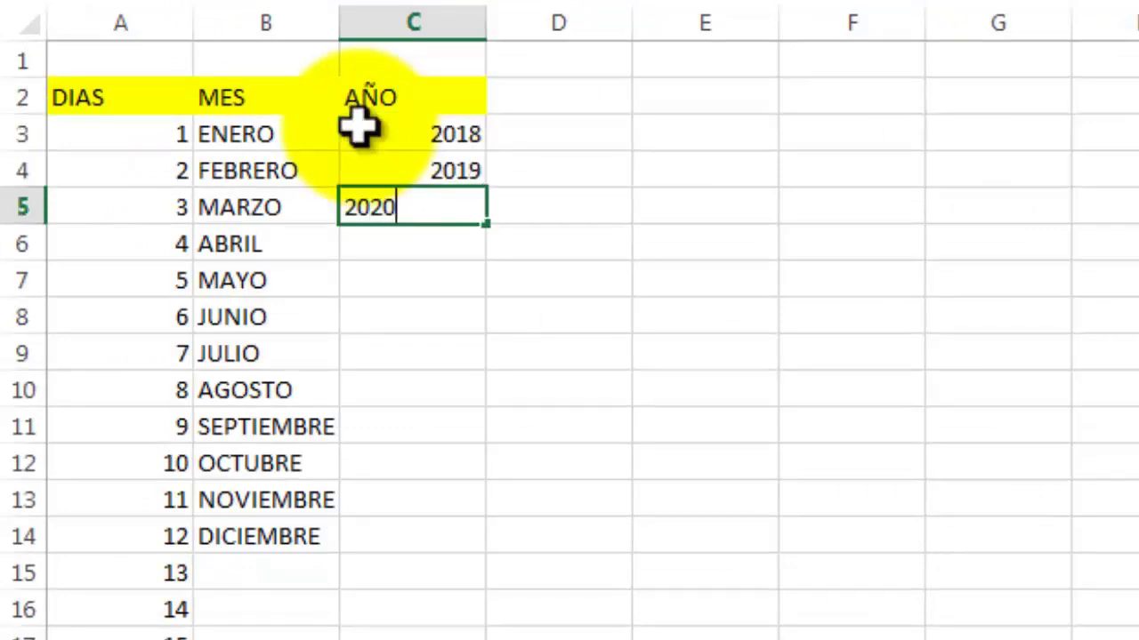
{"action": "key", "text": "Return"}
Step: Extend the years down column C to 2037 and apply All Borders to the table
{"action": "left_click", "coordinate": [460, 142]}
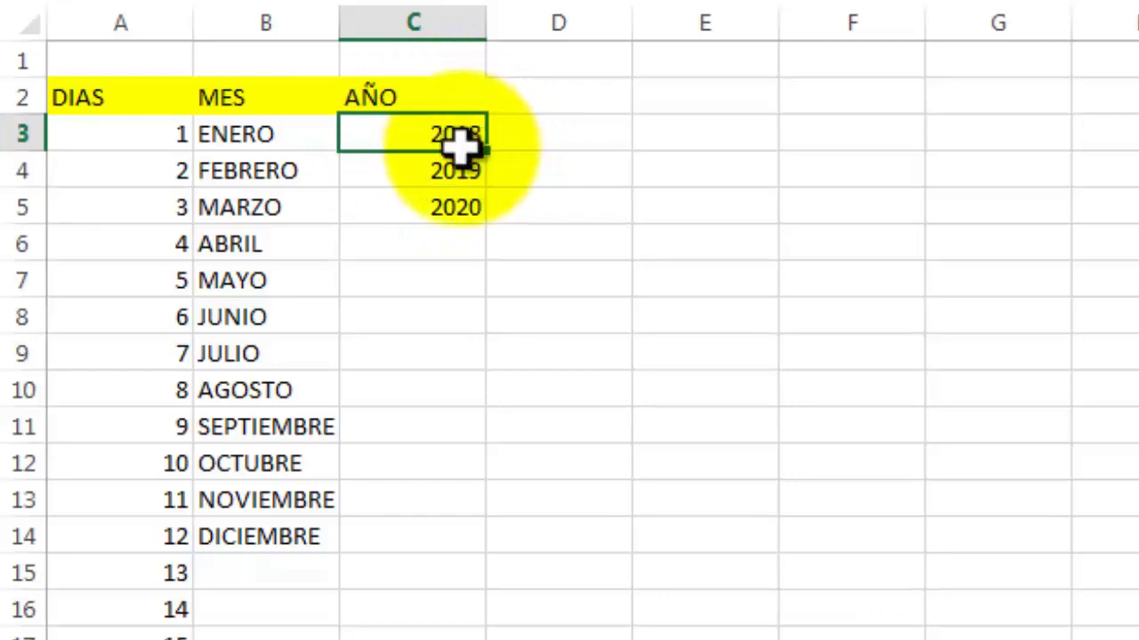
{"action": "mouse_move", "coordinate": [460, 142]}
{"action": "left_mouse_down"}
{"action": "mouse_move", "coordinate": [453, 208]}
{"action": "mouse_move", "coordinate": [488, 639]}
{"action": "left_mouse_up"}
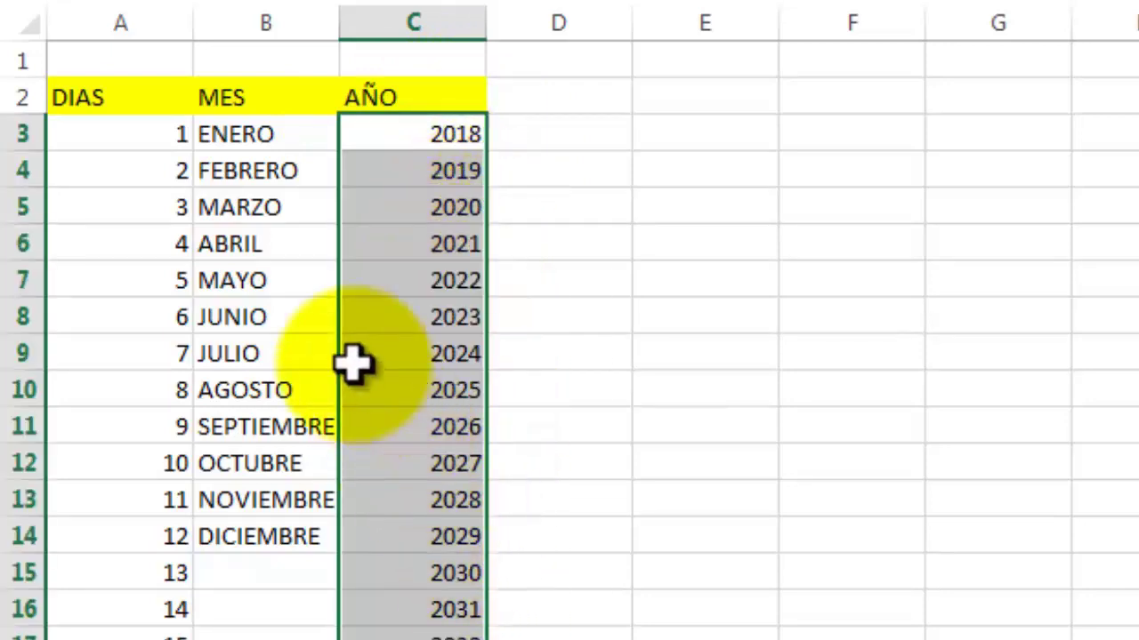
{"action": "left_click_drag", "start_coordinate": [133, 133], "coordinate": [418, 639]}
{"action": "left_click", "coordinate": [285, 31]}
{"action": "scroll", "coordinate": [214, 365], "scroll_direction": "up", "scroll_amount": 4}
{"action": "left_click", "coordinate": [213, 366]}
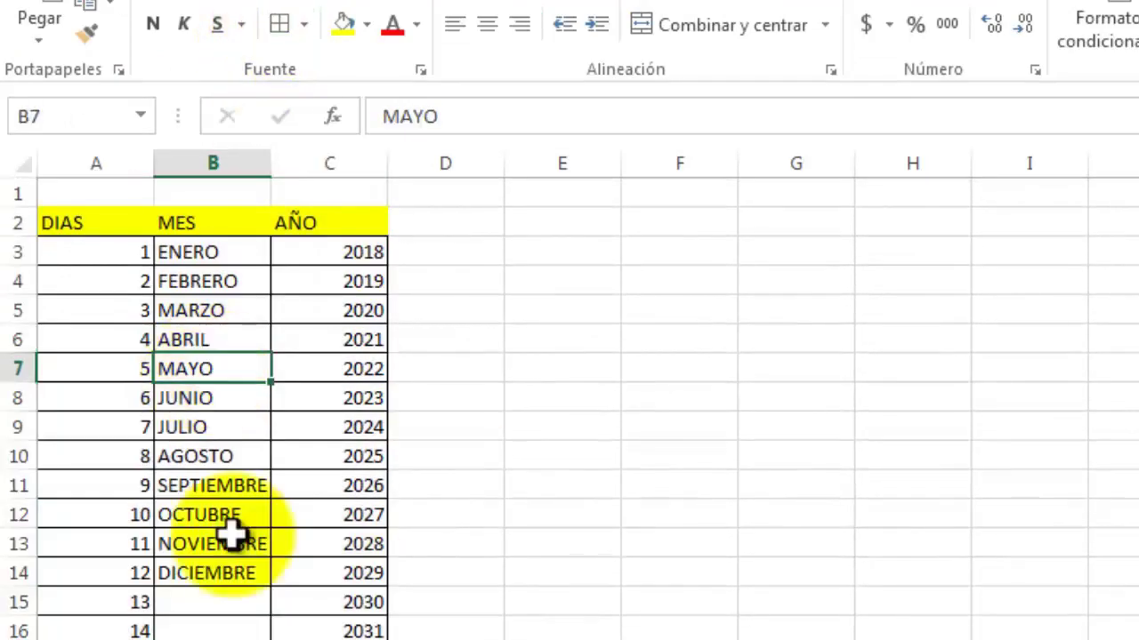
{"action": "left_click", "coordinate": [250, 623]}
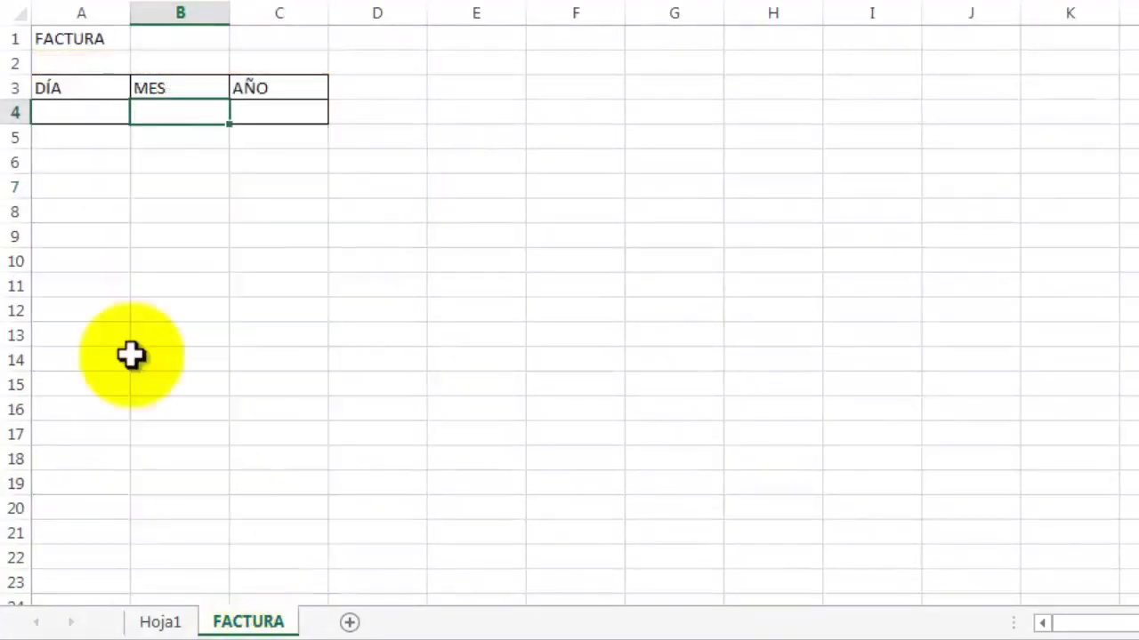
Step: Give A4 list validation sourced from the days in Hoja1!$A$3:$A$33
{"action": "left_click", "coordinate": [75, 456]}
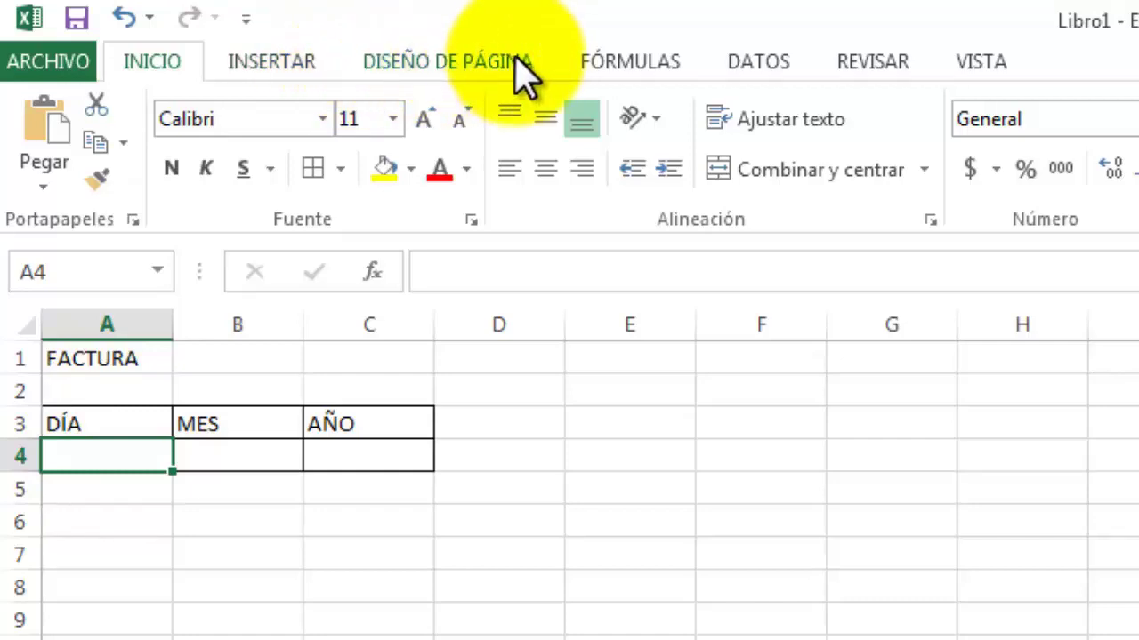
{"action": "left_click", "coordinate": [740, 64]}
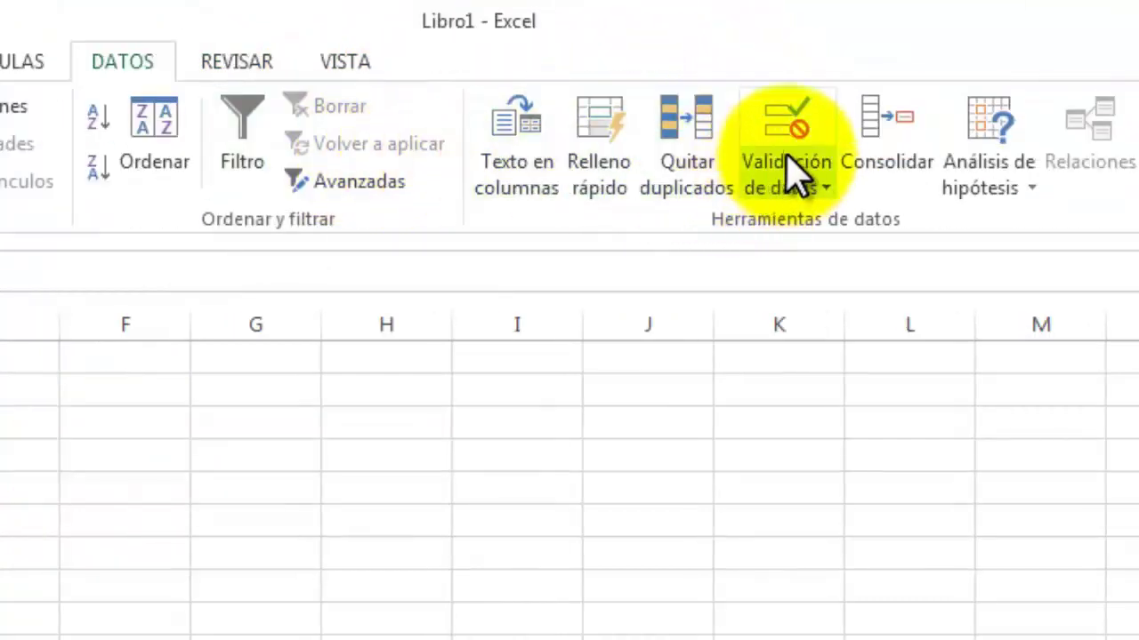
{"action": "left_click", "coordinate": [822, 188]}
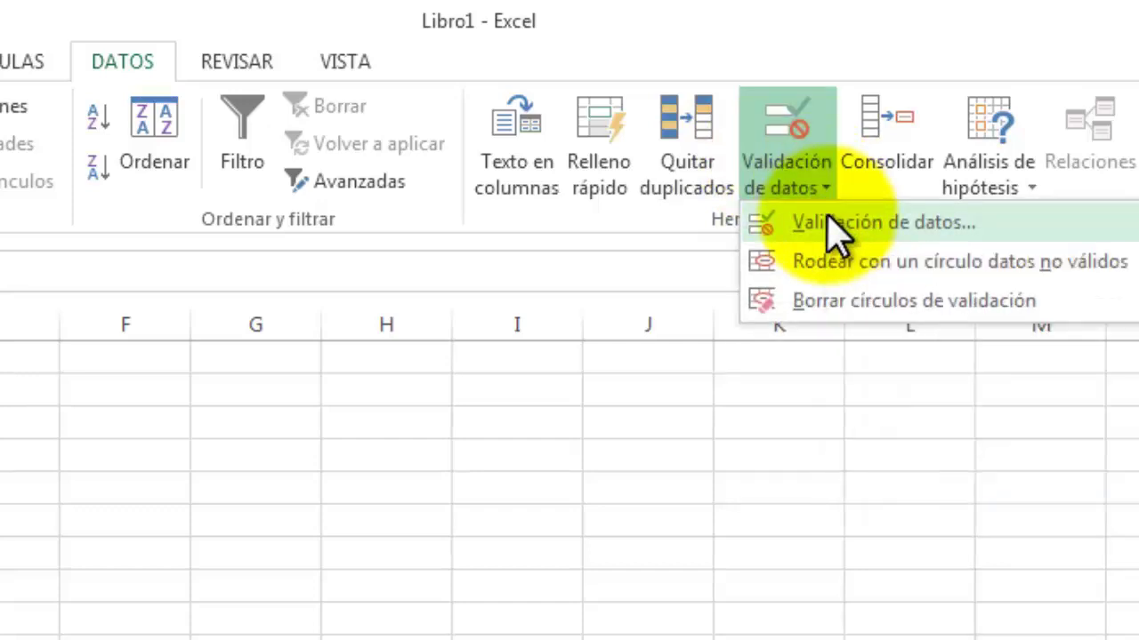
{"action": "left_click", "coordinate": [832, 222]}
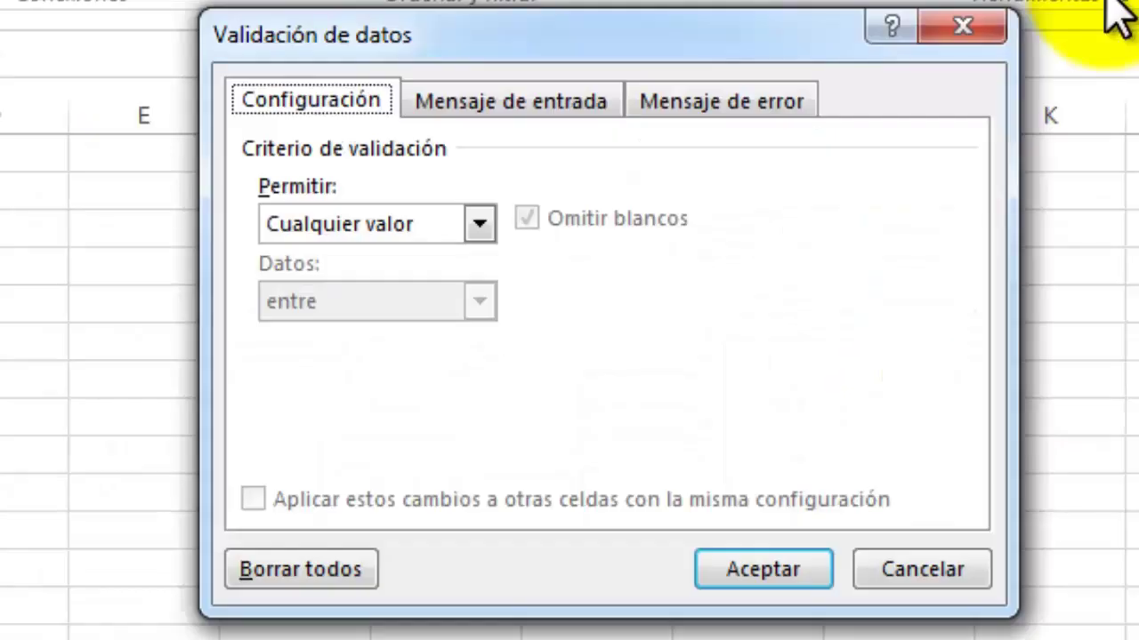
{"action": "left_click", "coordinate": [481, 224]}
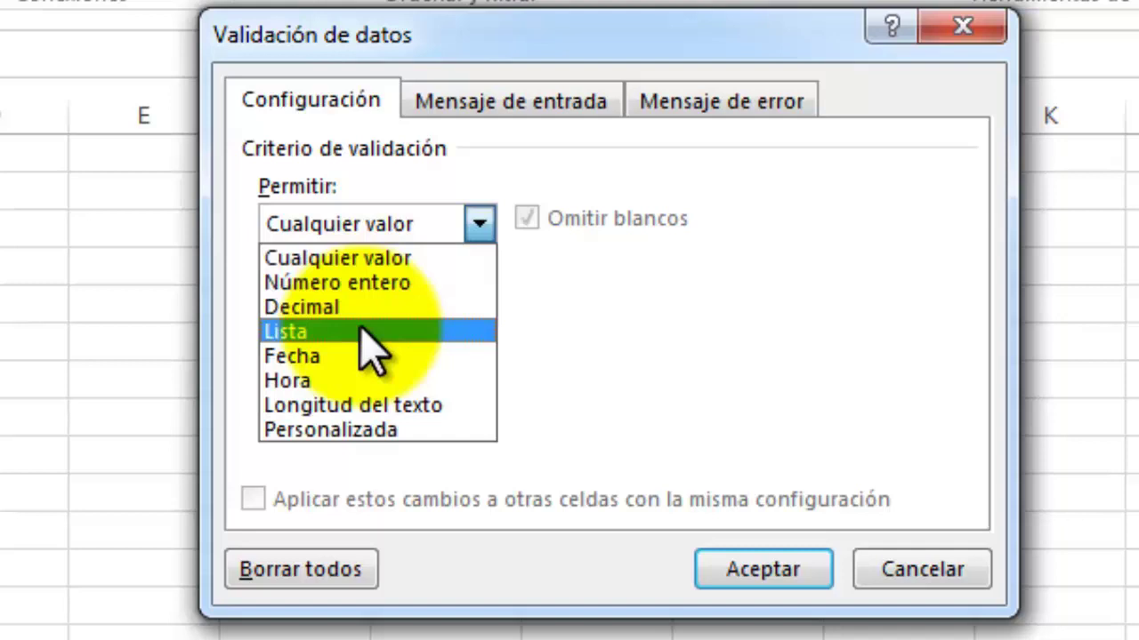
{"action": "left_click", "coordinate": [372, 332]}
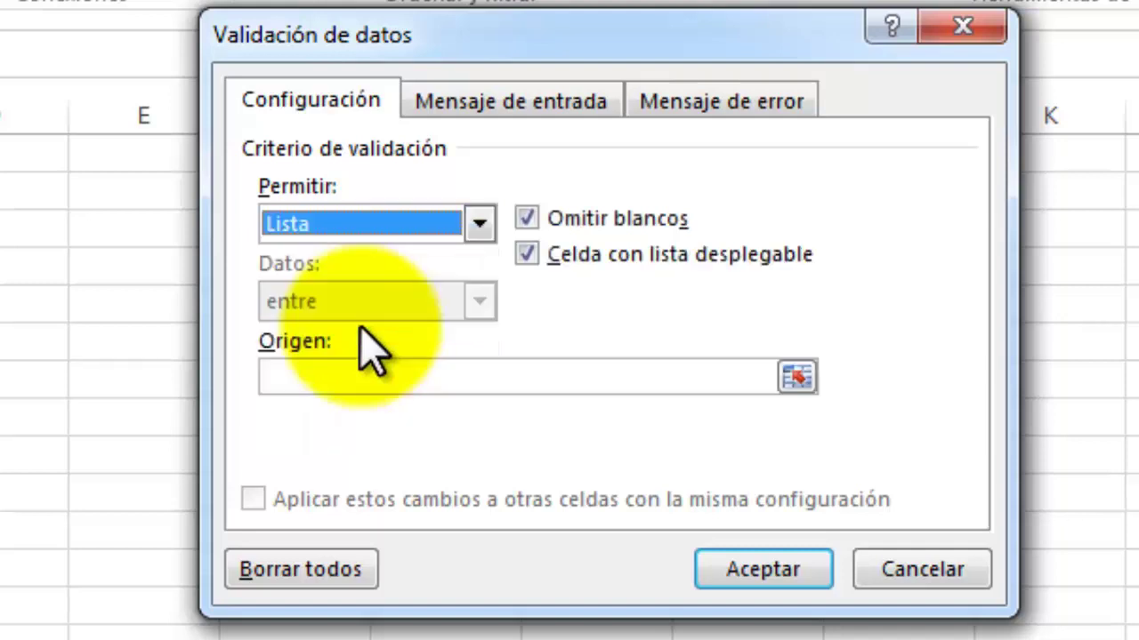
{"action": "left_click", "coordinate": [796, 378]}
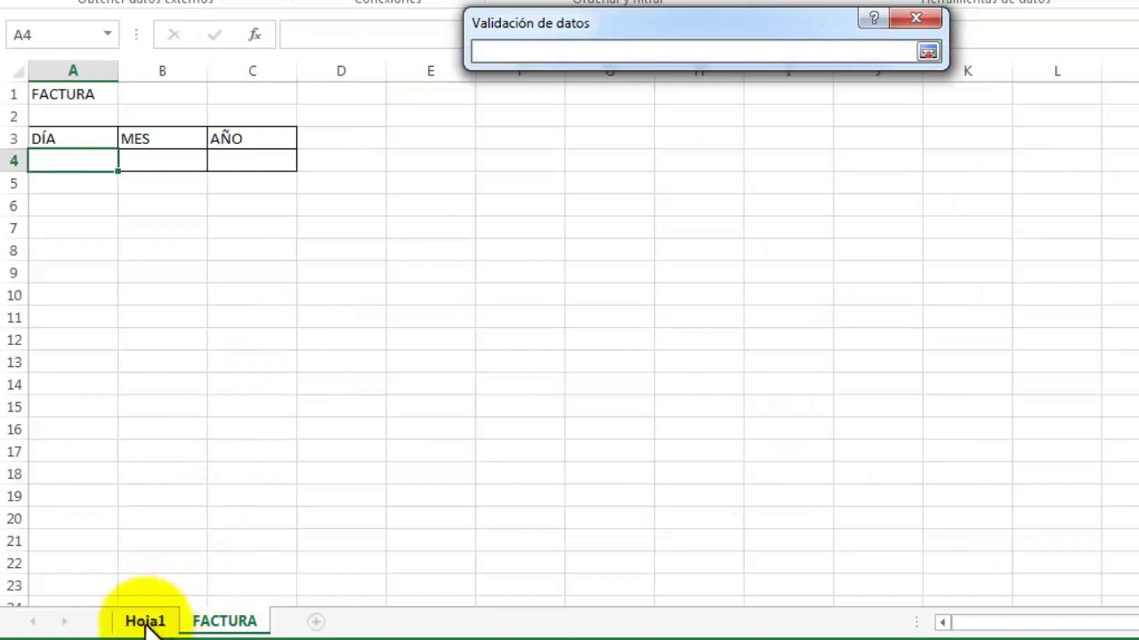
{"action": "left_click", "coordinate": [145, 622]}
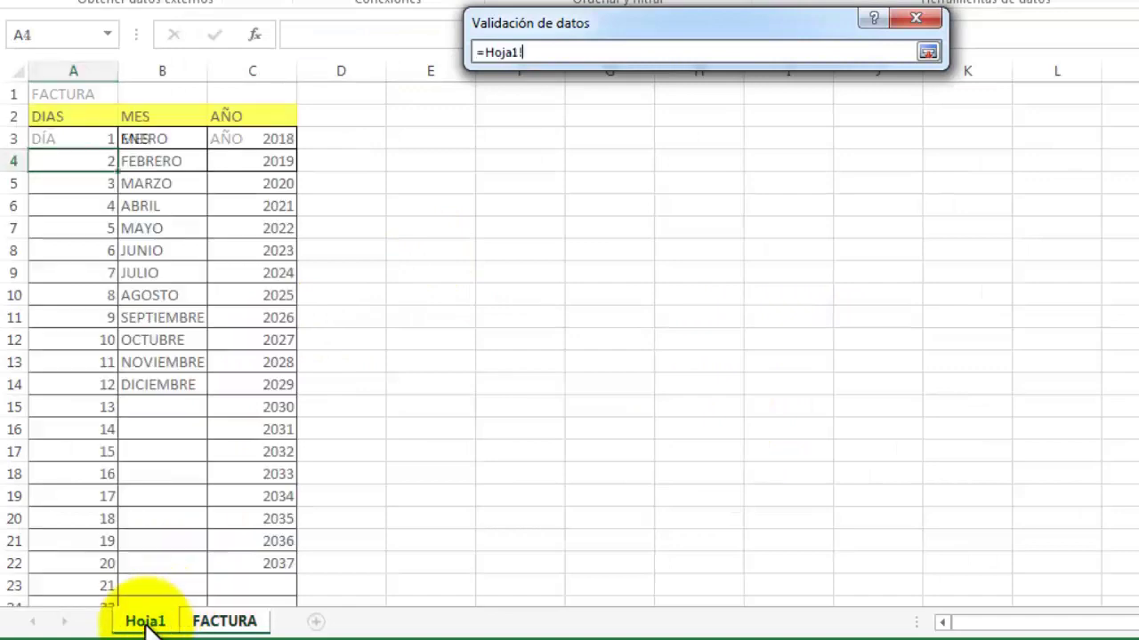
{"action": "mouse_move", "coordinate": [56, 136]}
{"action": "left_mouse_down"}
{"action": "mouse_move", "coordinate": [59, 613]}
{"action": "mouse_move", "coordinate": [67, 570]}
{"action": "left_mouse_up"}
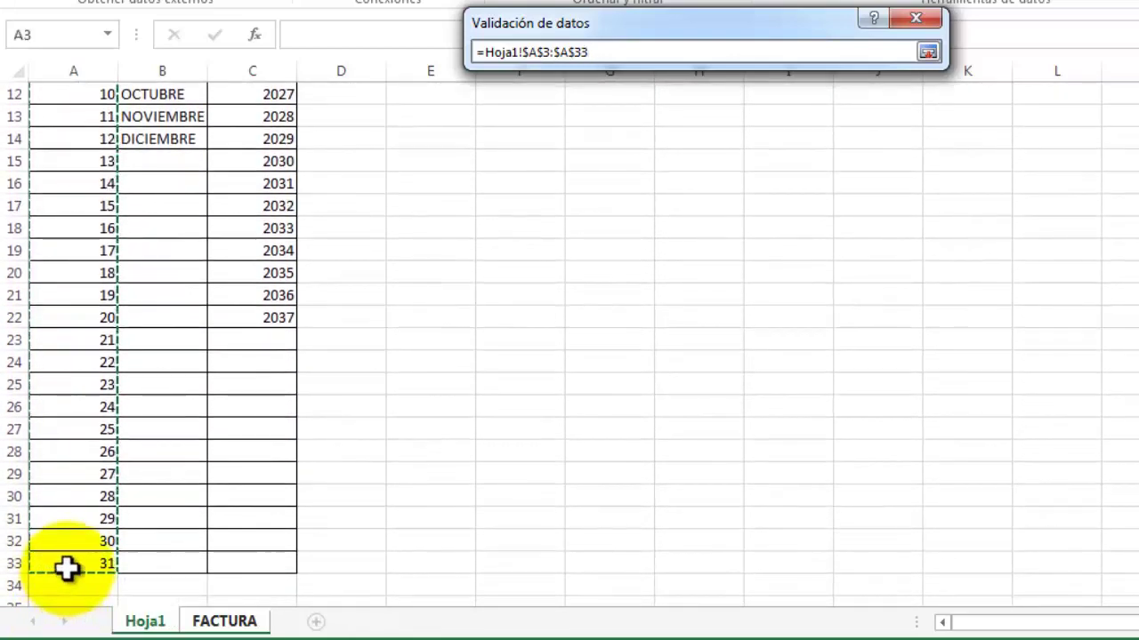
{"action": "left_click_drag", "start_coordinate": [69, 563], "coordinate": [63, 560]}
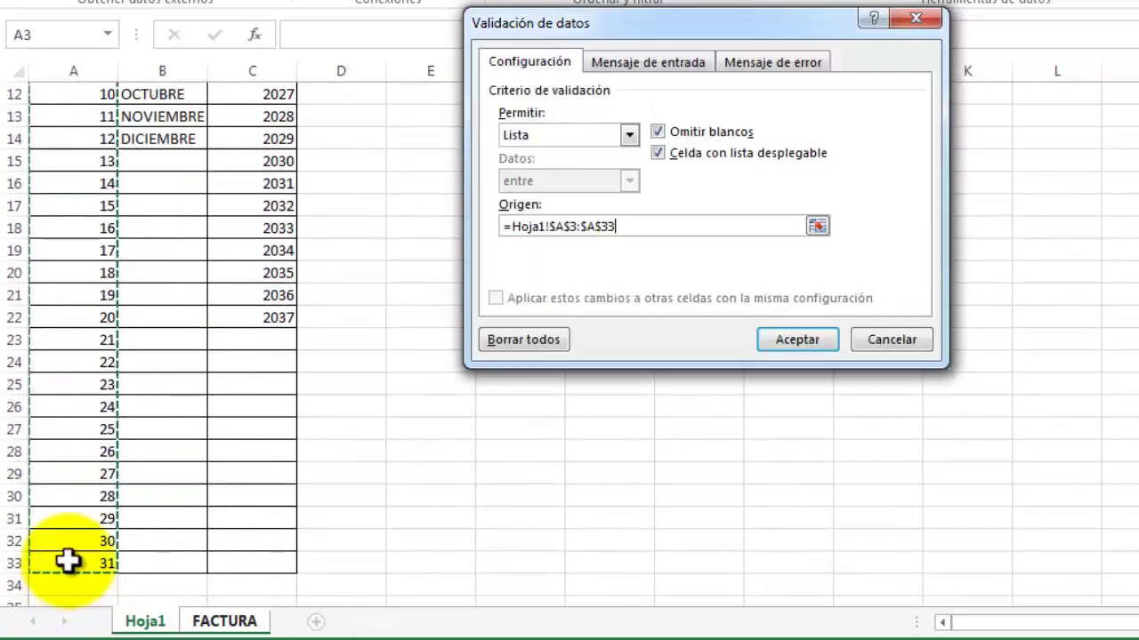
{"action": "left_click", "coordinate": [787, 338]}
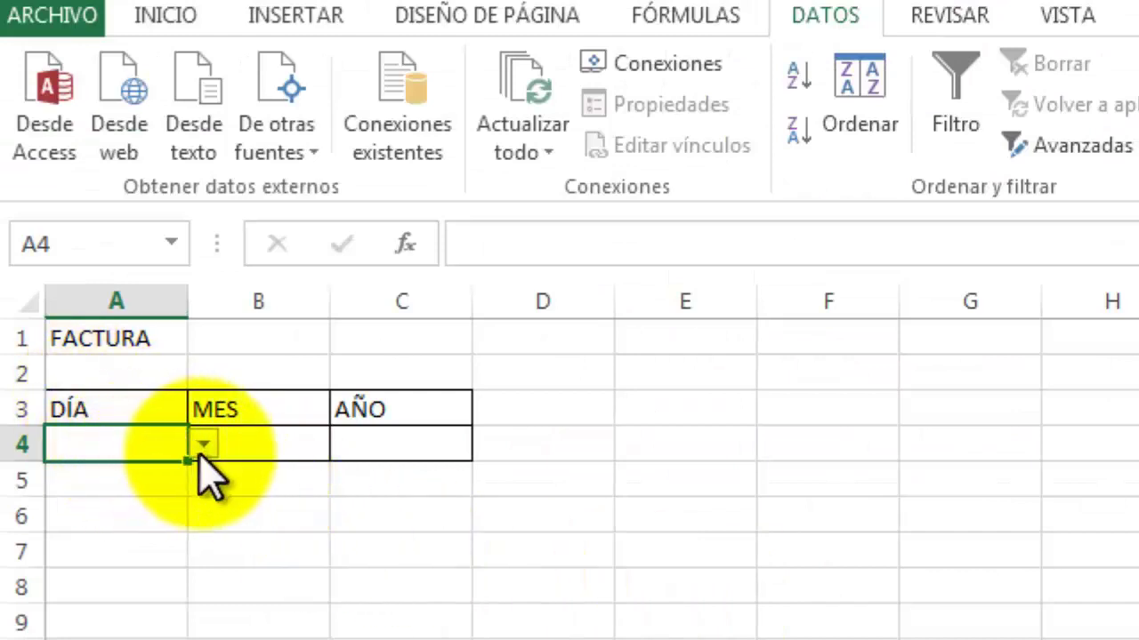
Step: Pick day 10 from A4's drop-down list
{"action": "left_click", "coordinate": [203, 445]}
{"action": "mouse_move", "coordinate": [202, 505]}
{"action": "left_mouse_down"}
{"action": "mouse_move", "coordinate": [203, 604]}
{"action": "mouse_move", "coordinate": [203, 534]}
{"action": "left_mouse_up"}
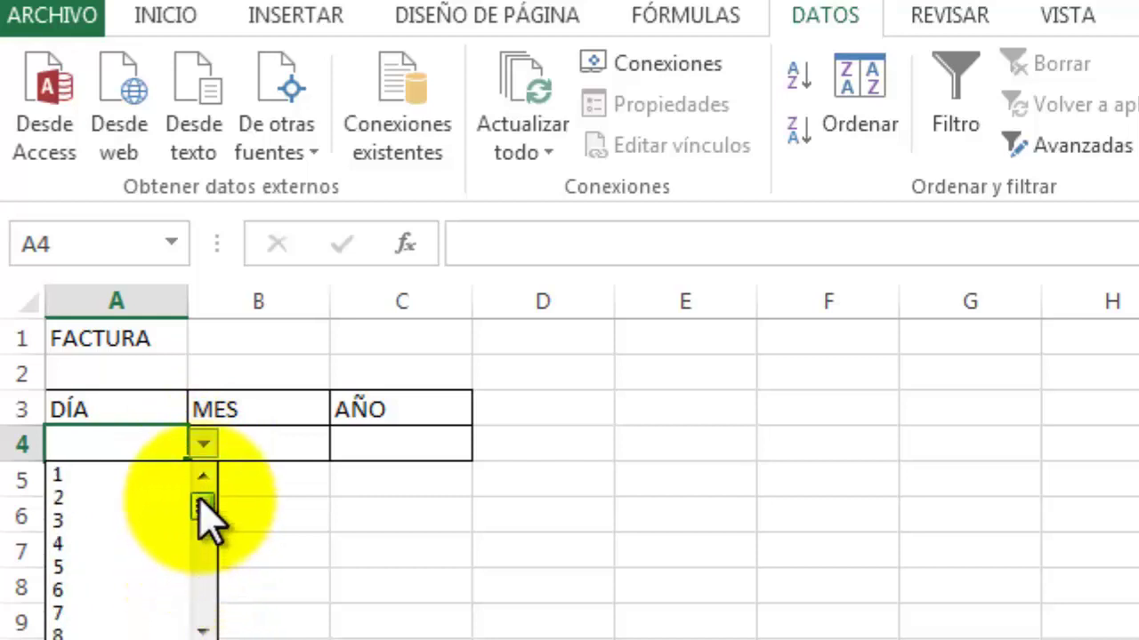
{"action": "left_click", "coordinate": [80, 544]}
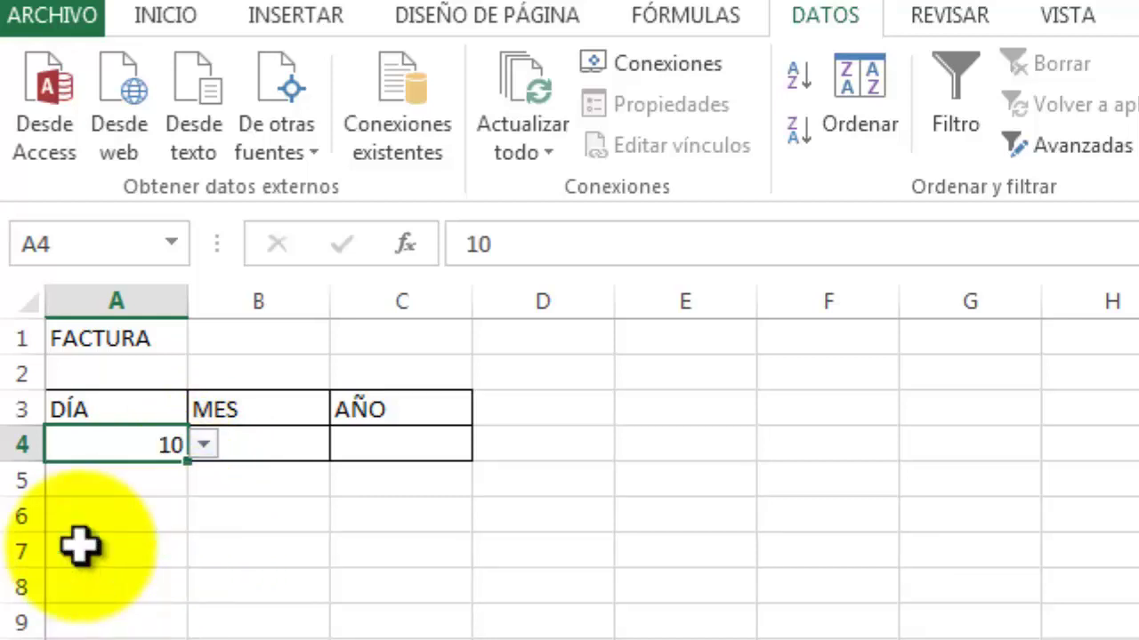
{"action": "left_click", "coordinate": [273, 452]}
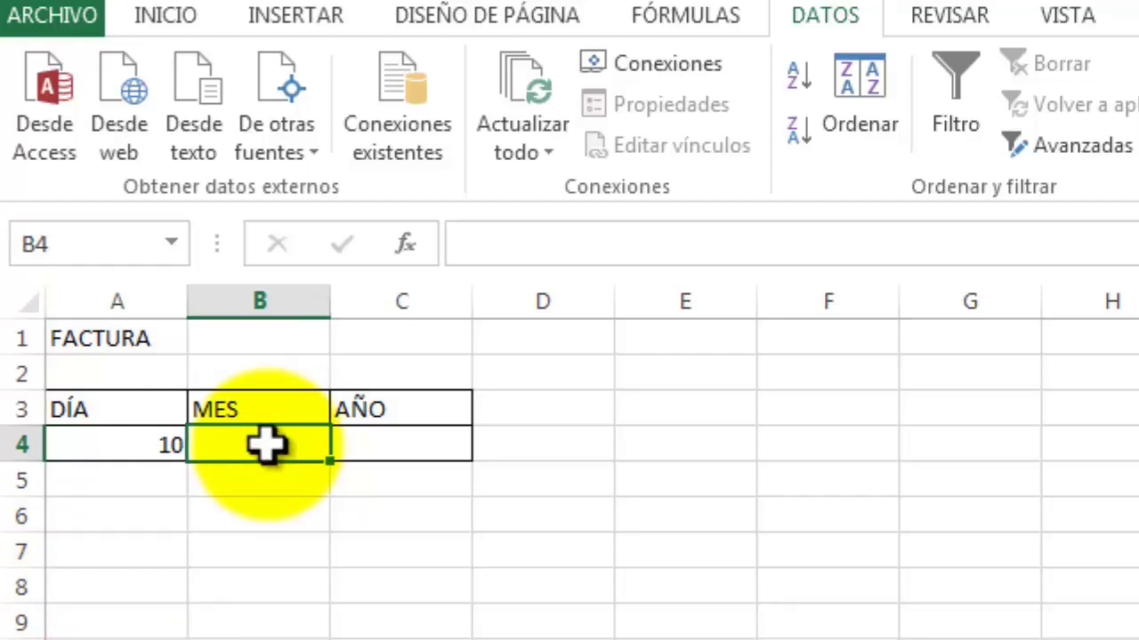
Step: Fill the DÍA, MES and AÑO headers in A3:C3 green
{"action": "left_click_drag", "start_coordinate": [116, 409], "coordinate": [356, 409]}
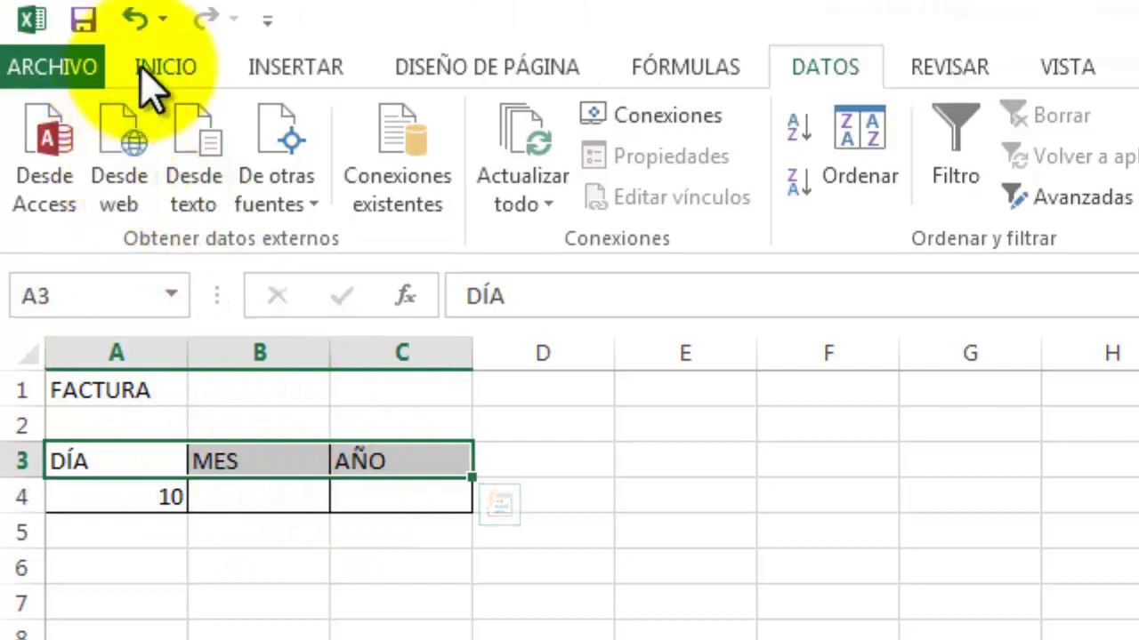
{"action": "left_click", "coordinate": [161, 69]}
{"action": "left_click", "coordinate": [447, 184]}
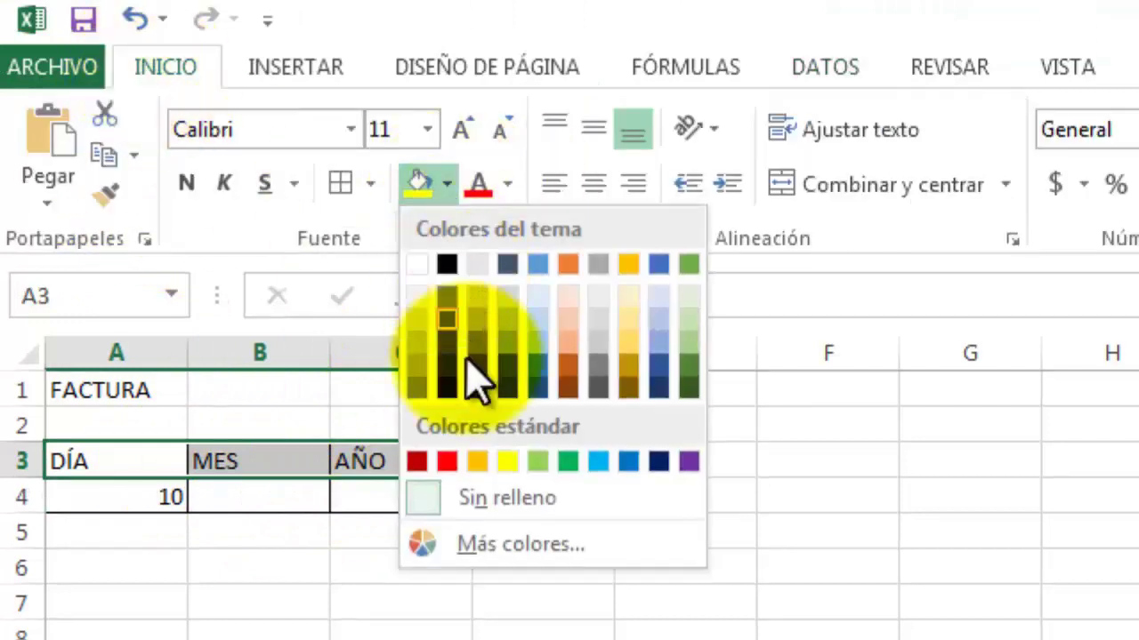
{"action": "left_click", "coordinate": [687, 339]}
{"action": "left_click", "coordinate": [279, 490]}
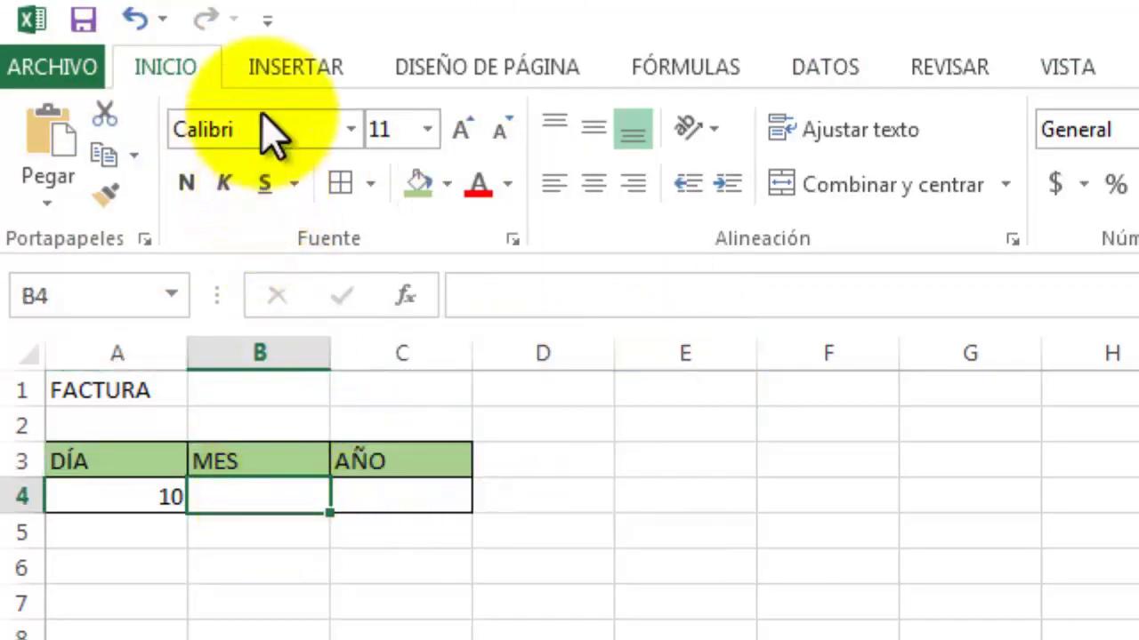
Step: Give B4 list validation sourced from the months in Hoja1!$B$3:$B$14
{"action": "left_click", "coordinate": [829, 69]}
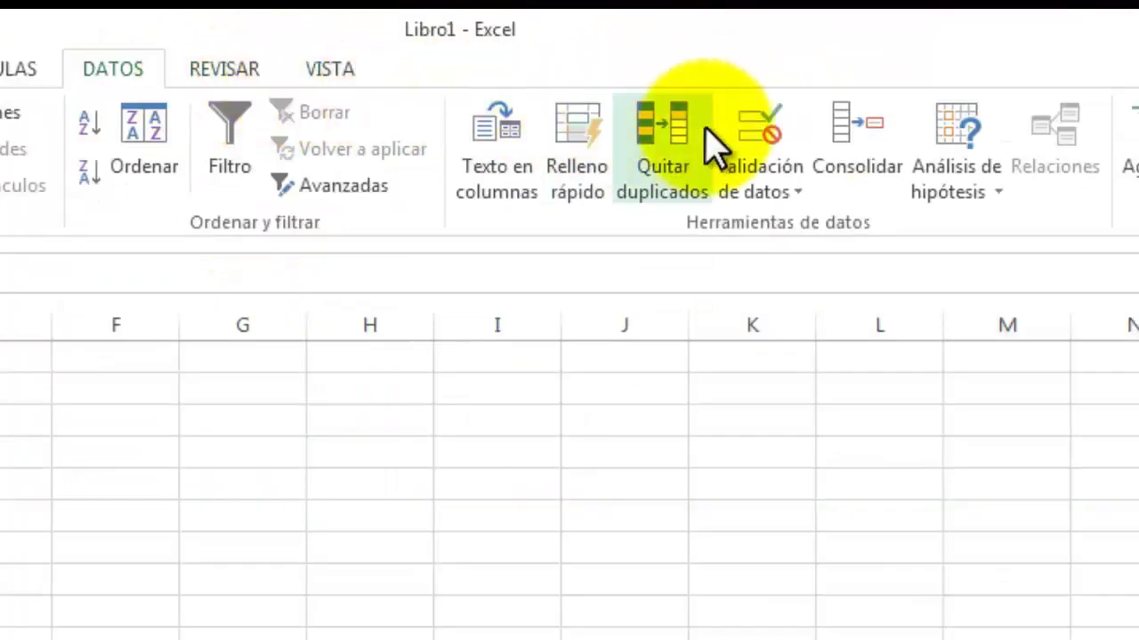
{"action": "left_click", "coordinate": [783, 198]}
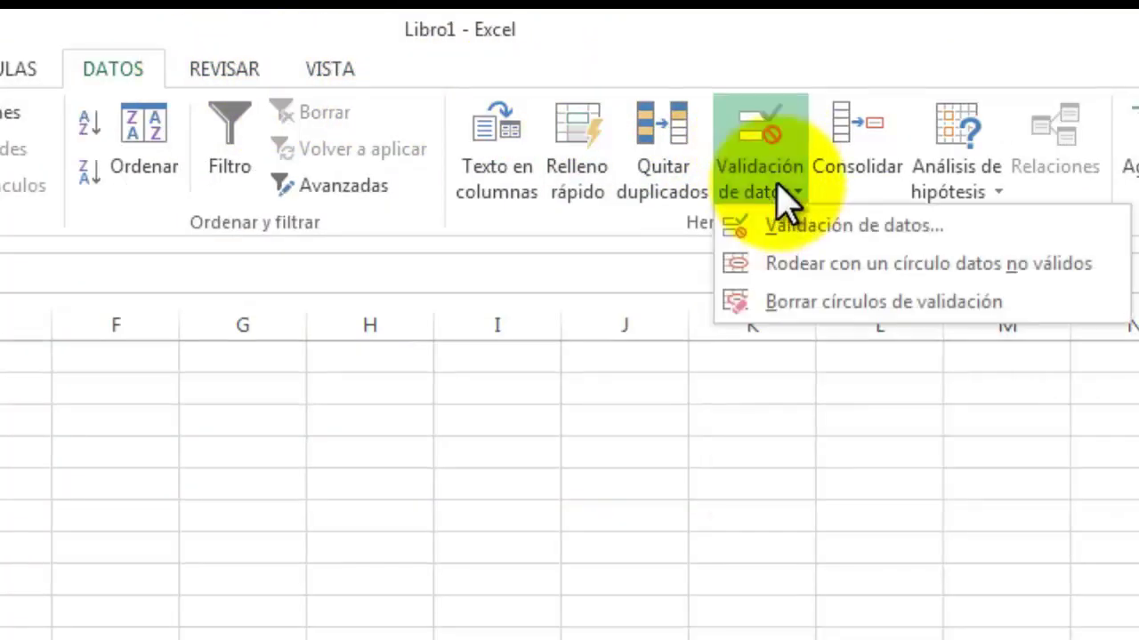
{"action": "left_click", "coordinate": [798, 227]}
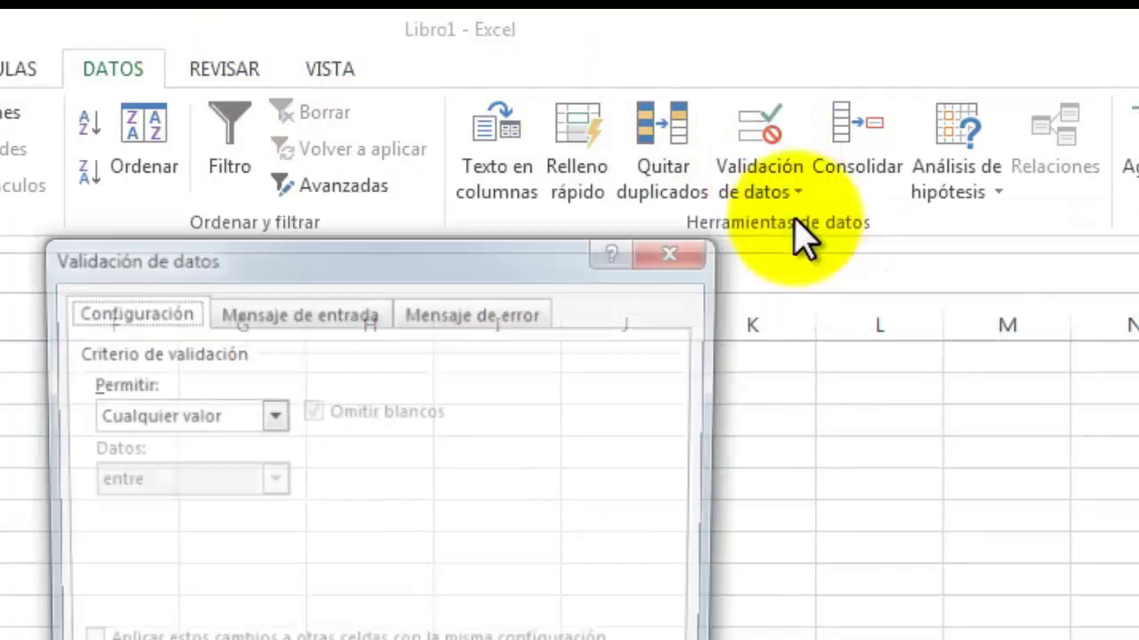
{"action": "left_click", "coordinate": [476, 222]}
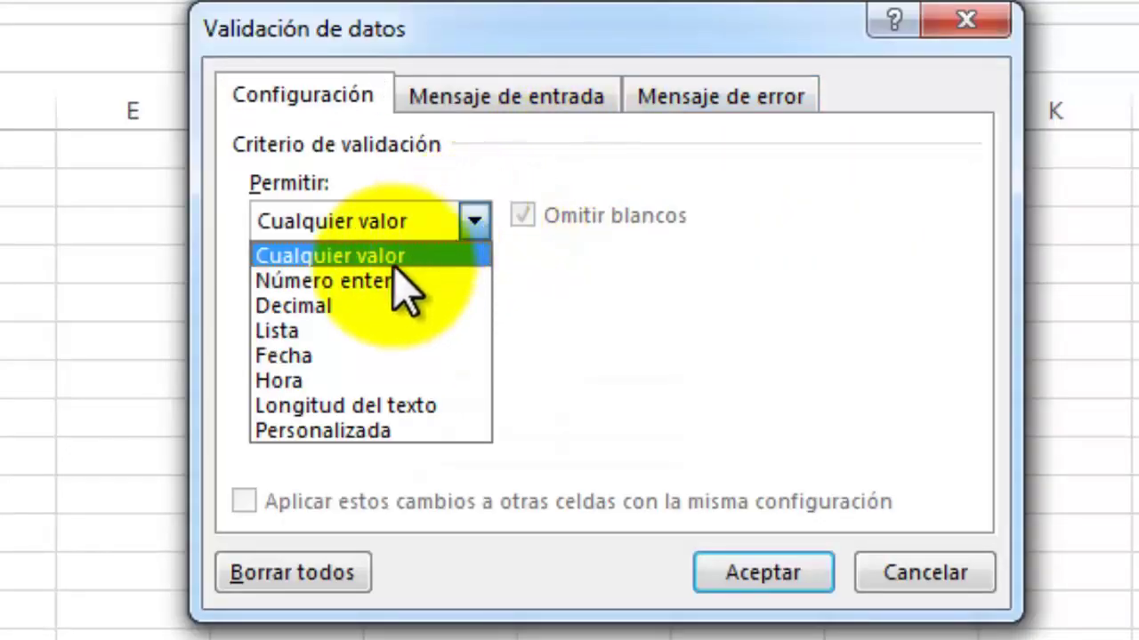
{"action": "left_click", "coordinate": [267, 331]}
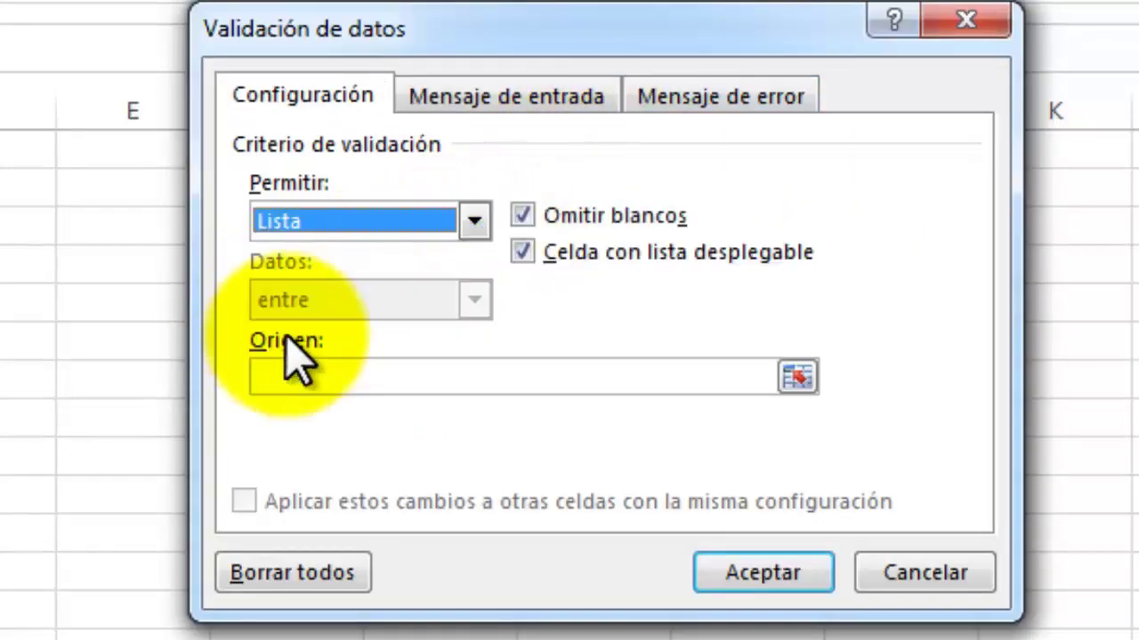
{"action": "left_click", "coordinate": [796, 378]}
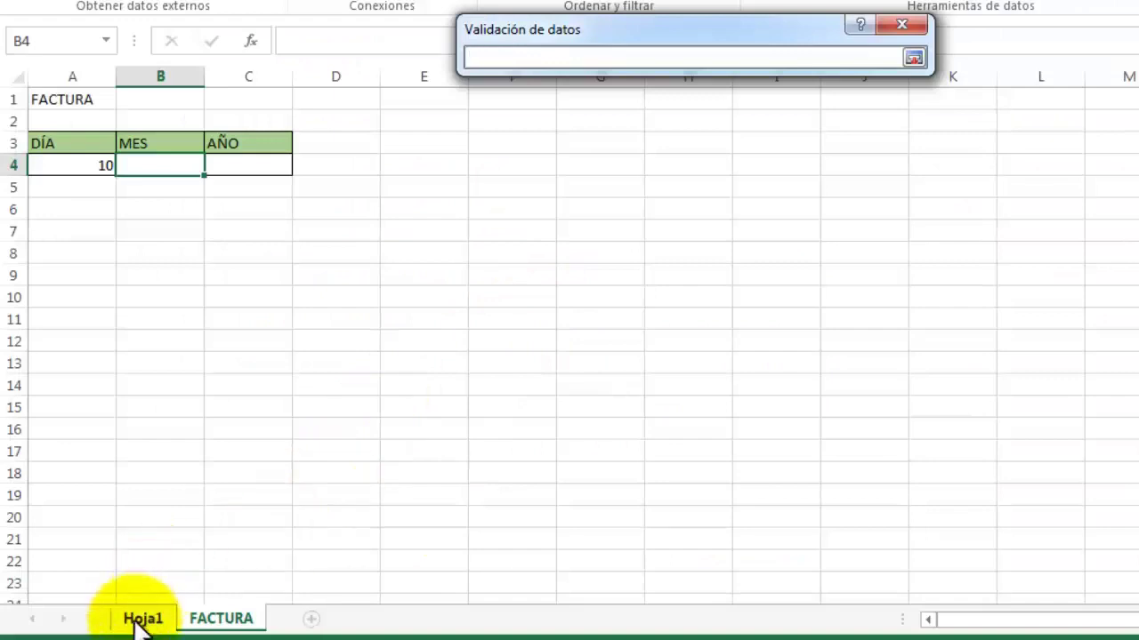
{"action": "left_click", "coordinate": [141, 622]}
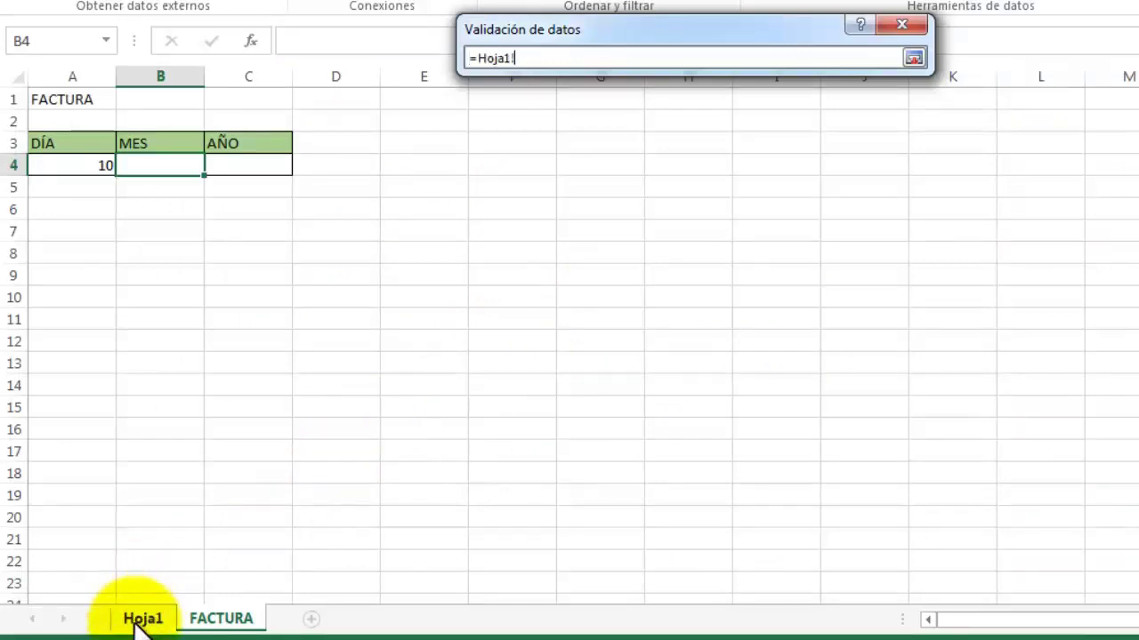
{"action": "scroll", "coordinate": [173, 201], "scroll_direction": "up", "scroll_amount": 3}
{"action": "scroll", "coordinate": [208, 201], "scroll_direction": "up", "scroll_amount": 1}
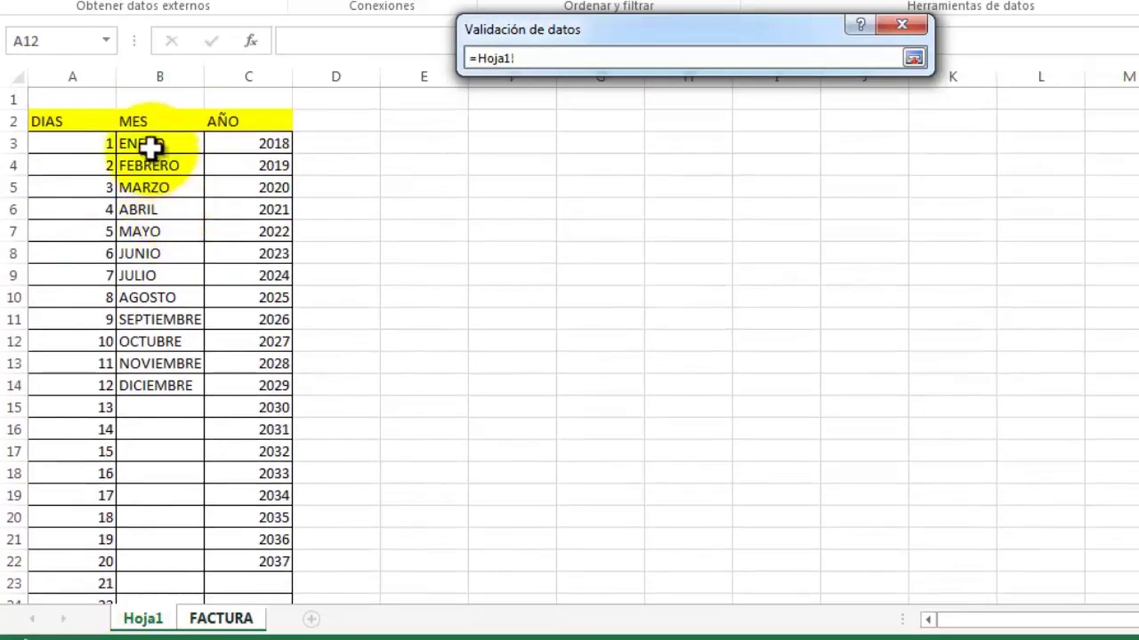
{"action": "left_click_drag", "start_coordinate": [147, 143], "coordinate": [148, 385]}
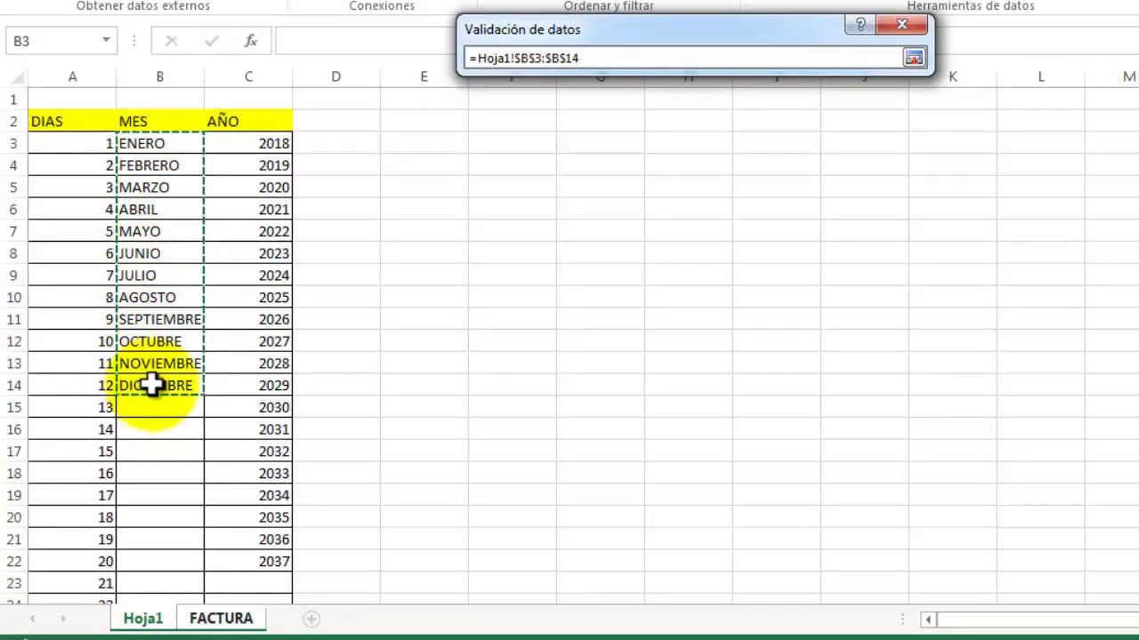
{"action": "key", "text": "Return"}
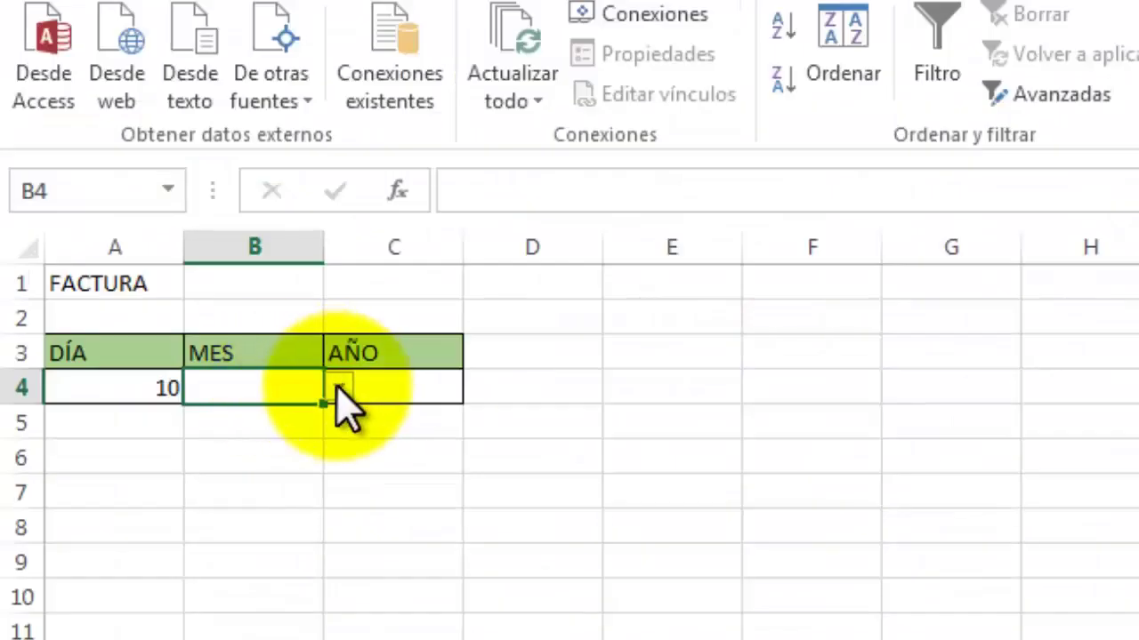
Step: Choose OCTUBRE from B4's month drop-down
{"action": "left_click", "coordinate": [339, 388]}
{"action": "left_click_drag", "start_coordinate": [338, 483], "coordinate": [338, 561]}
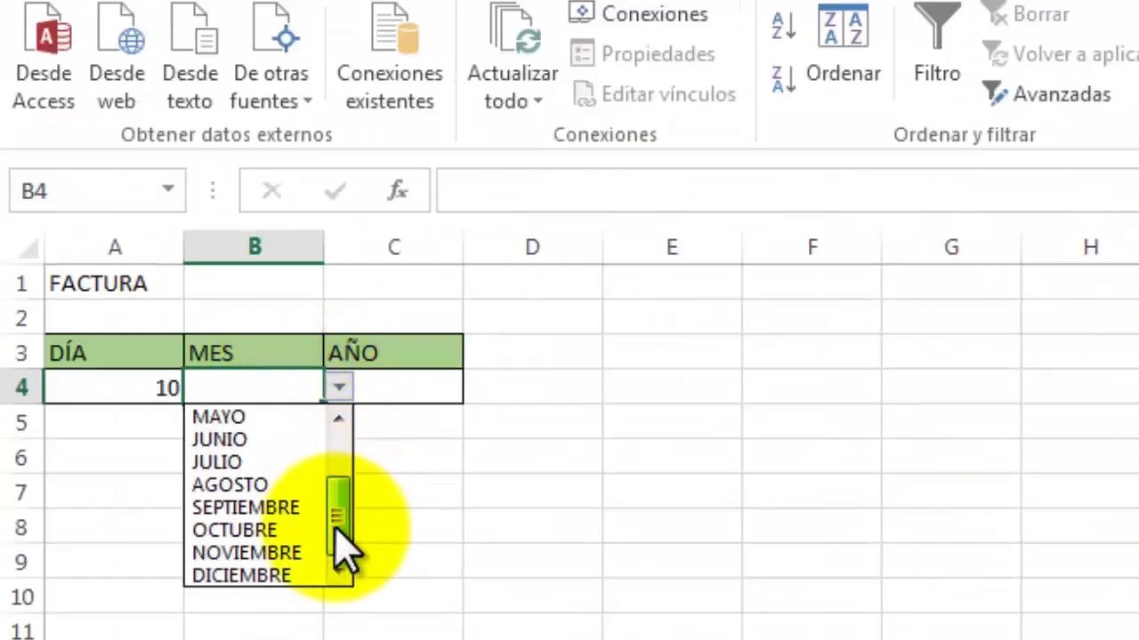
{"action": "left_click", "coordinate": [293, 530]}
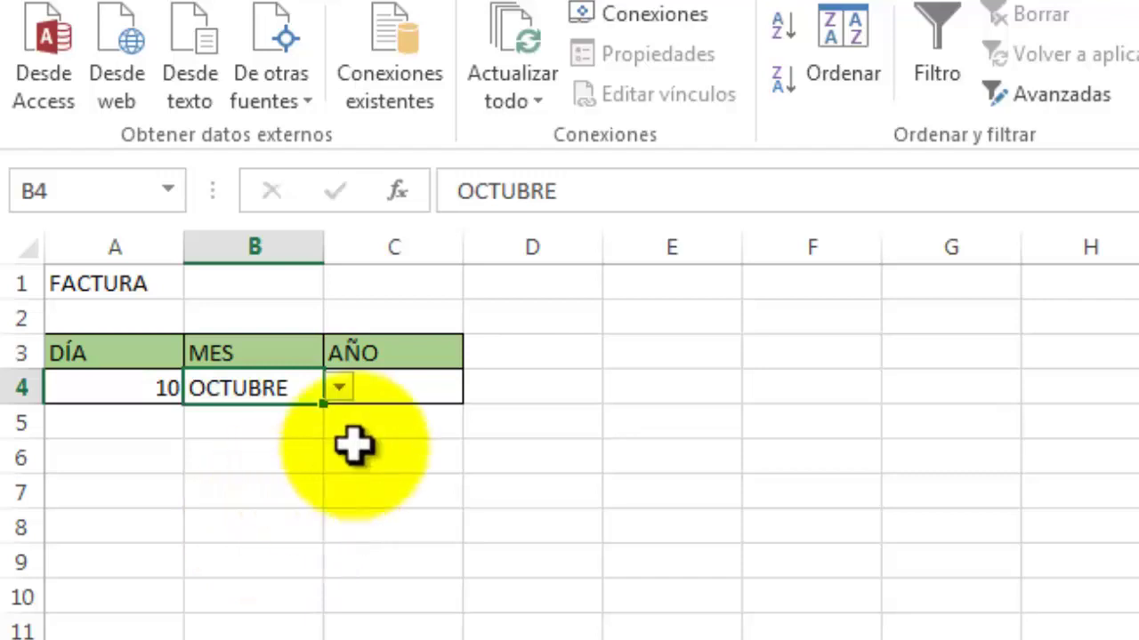
{"action": "left_click", "coordinate": [411, 394]}
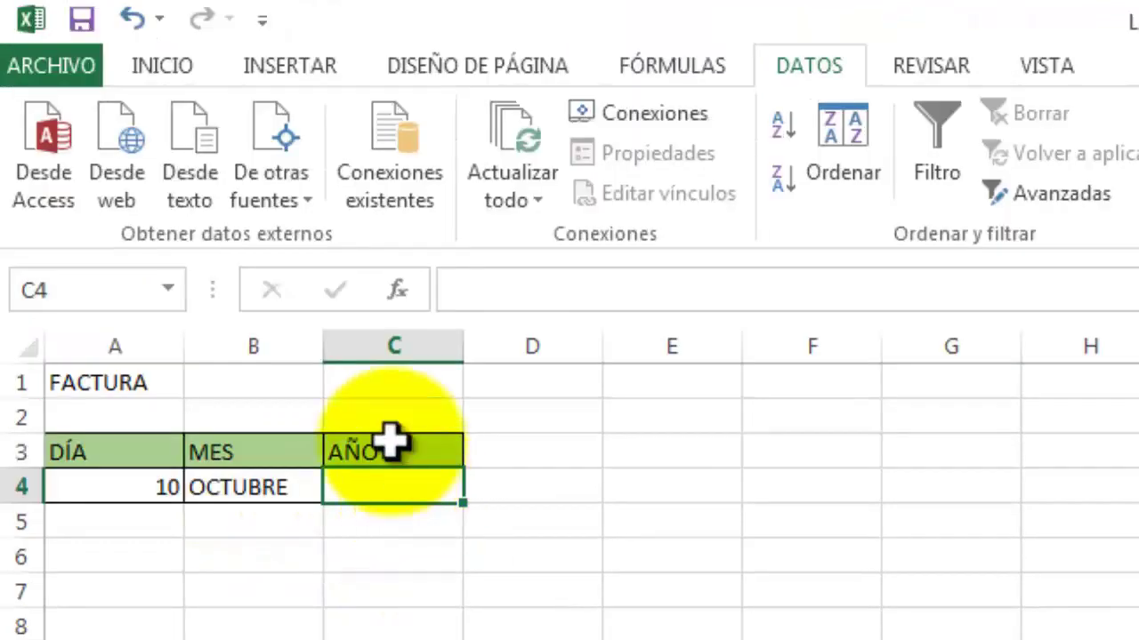
Step: Give C4 list validation sourced from the years in Hoja1!$C$3:$C$22
{"action": "left_click", "coordinate": [181, 64]}
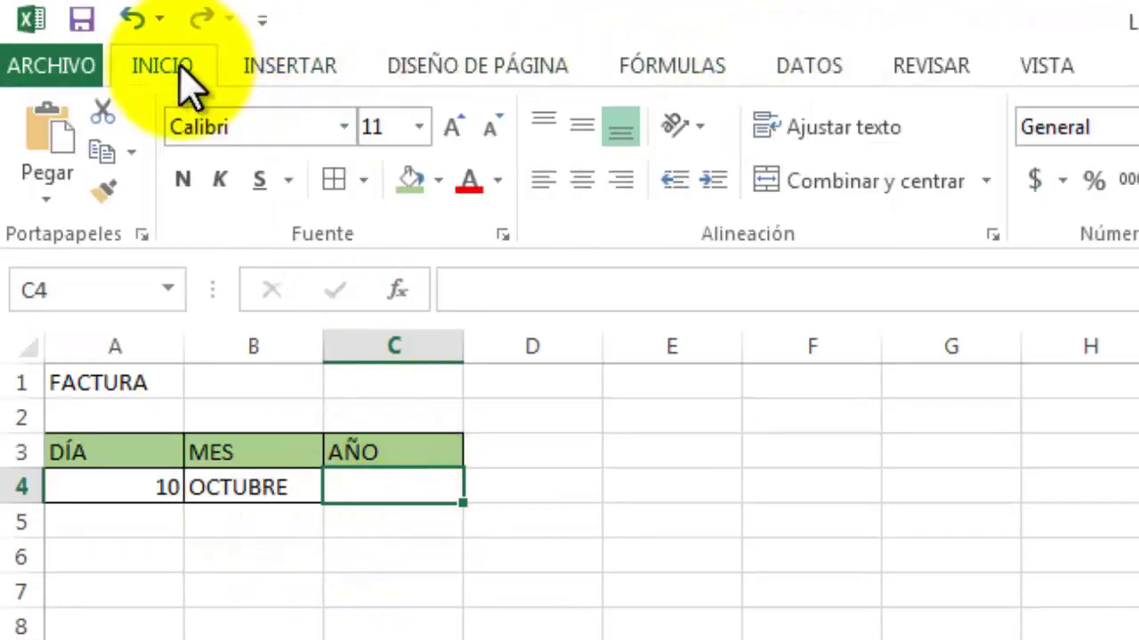
{"action": "left_click", "coordinate": [814, 64]}
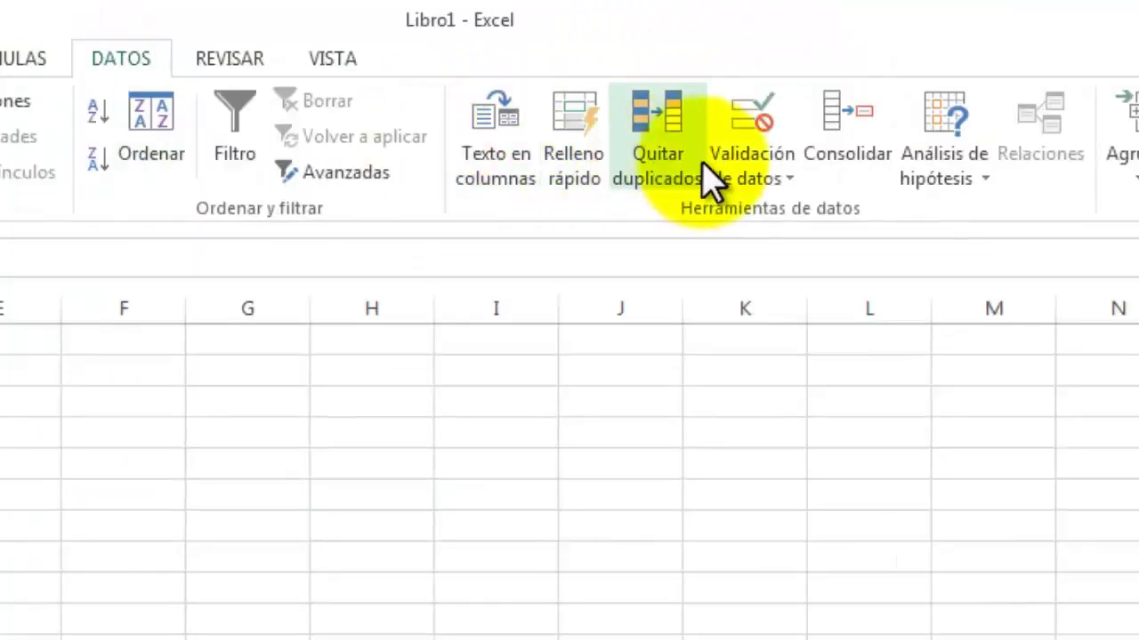
{"action": "left_click", "coordinate": [780, 169]}
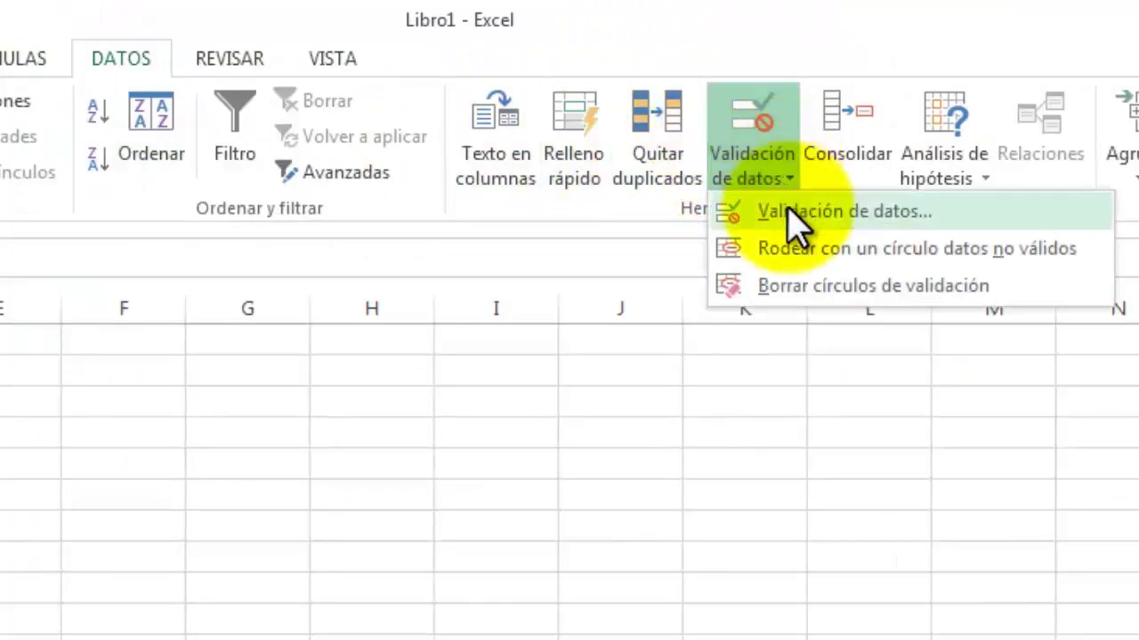
{"action": "left_click", "coordinate": [795, 218]}
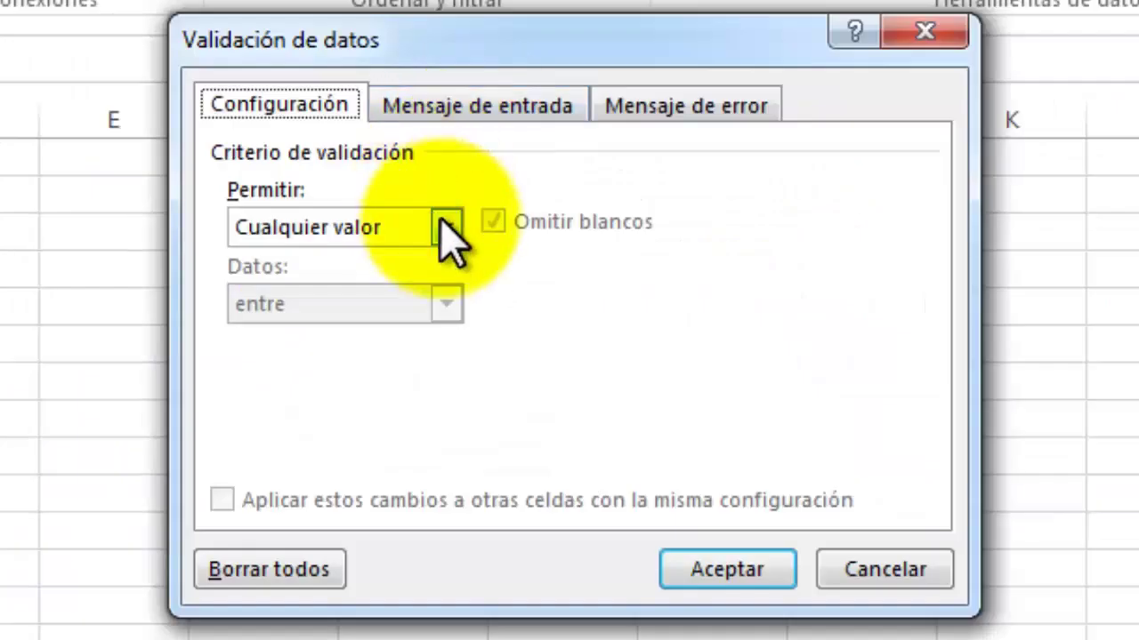
{"action": "left_click", "coordinate": [446, 229]}
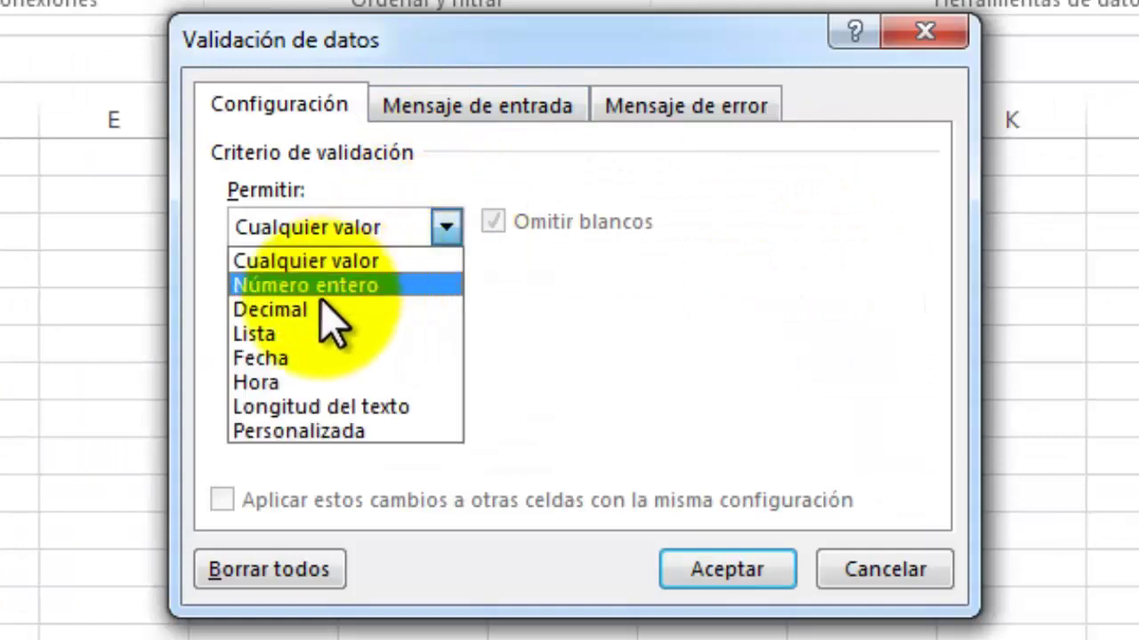
{"action": "left_click", "coordinate": [293, 336]}
{"action": "left_click", "coordinate": [761, 374]}
{"action": "left_click", "coordinate": [142, 625]}
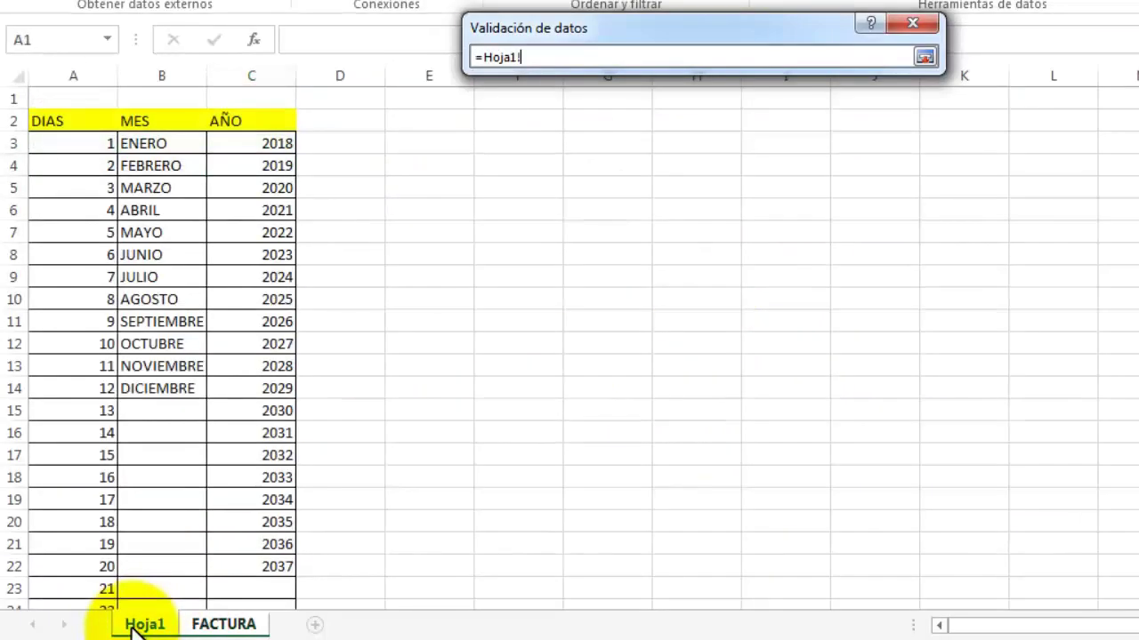
{"action": "left_click_drag", "start_coordinate": [258, 143], "coordinate": [247, 569]}
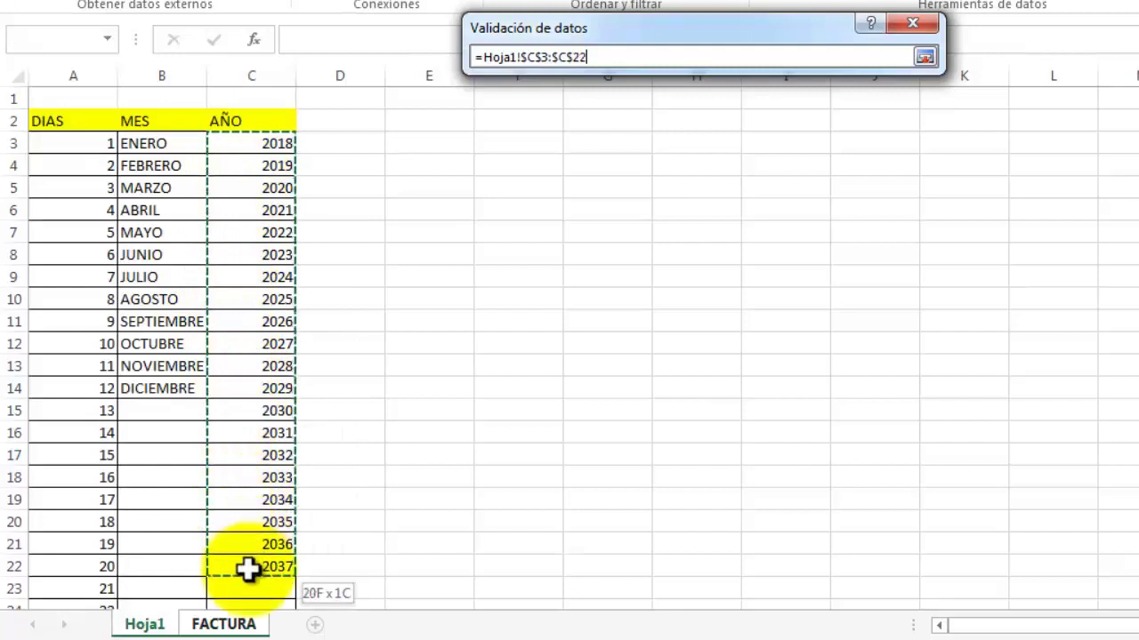
{"action": "key", "text": "Return"}
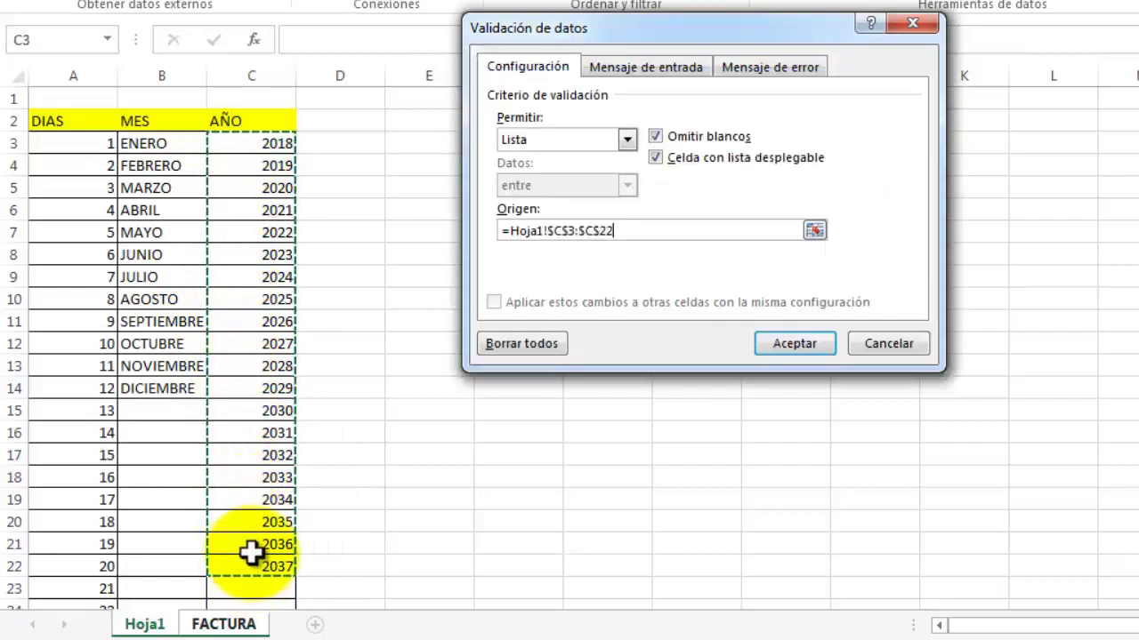
{"action": "left_click", "coordinate": [811, 342]}
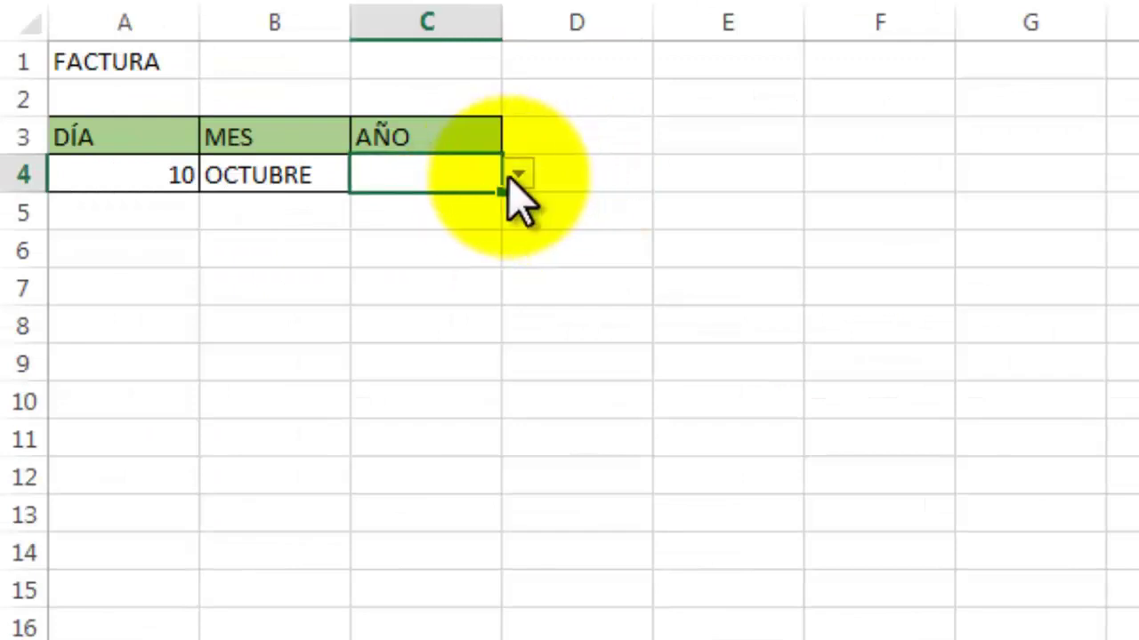
Step: Select 2018 from C4's year drop-down
{"action": "left_click", "coordinate": [511, 175]}
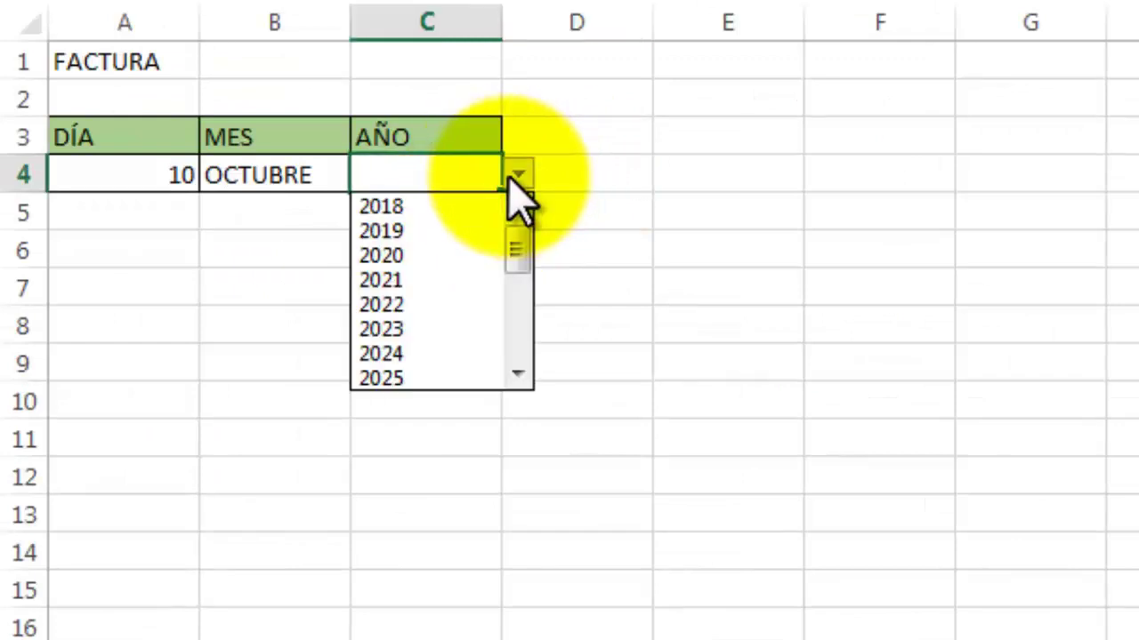
{"action": "left_click", "coordinate": [449, 209]}
{"action": "left_click", "coordinate": [173, 296]}
{"action": "left_click", "coordinate": [142, 222]}
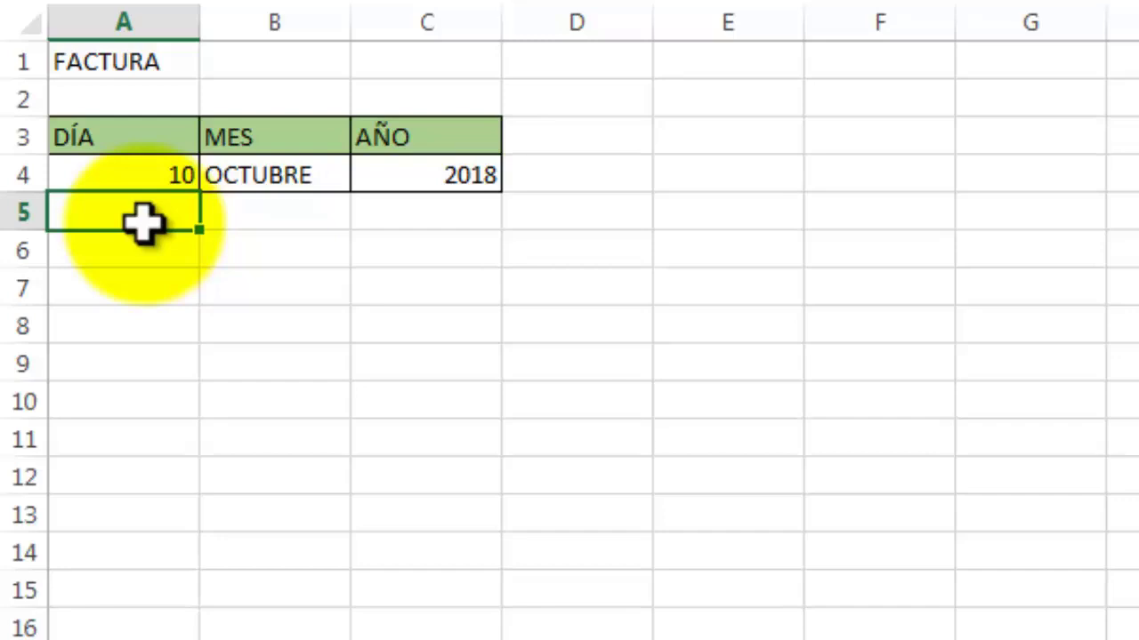
{"action": "left_click", "coordinate": [147, 178]}
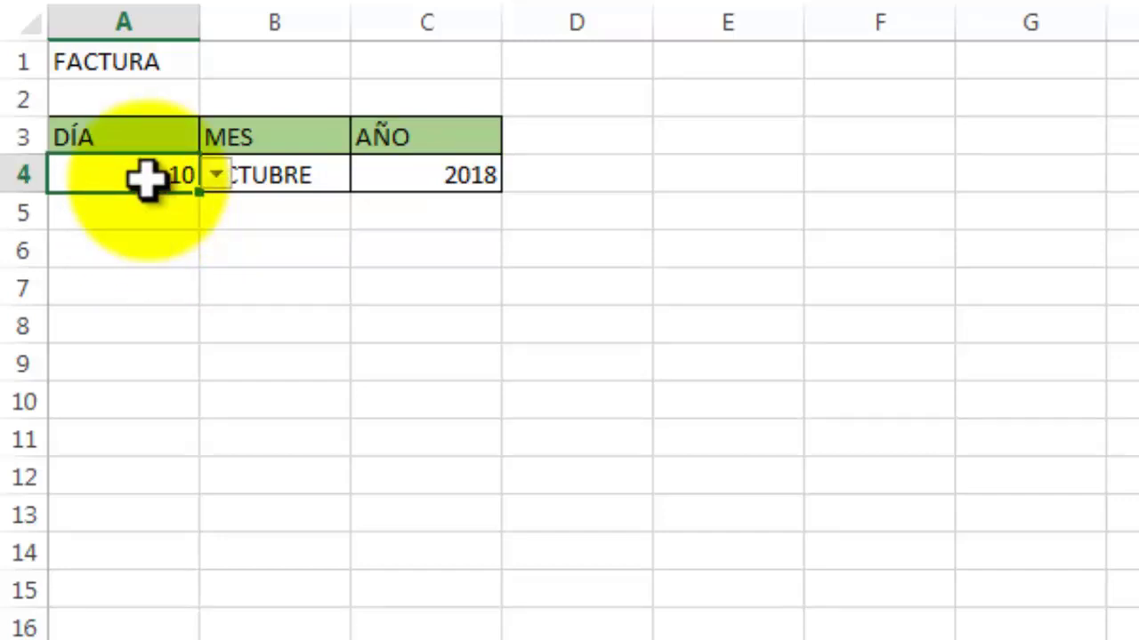
{"action": "left_click", "coordinate": [133, 324]}
{"action": "left_click", "coordinate": [134, 211]}
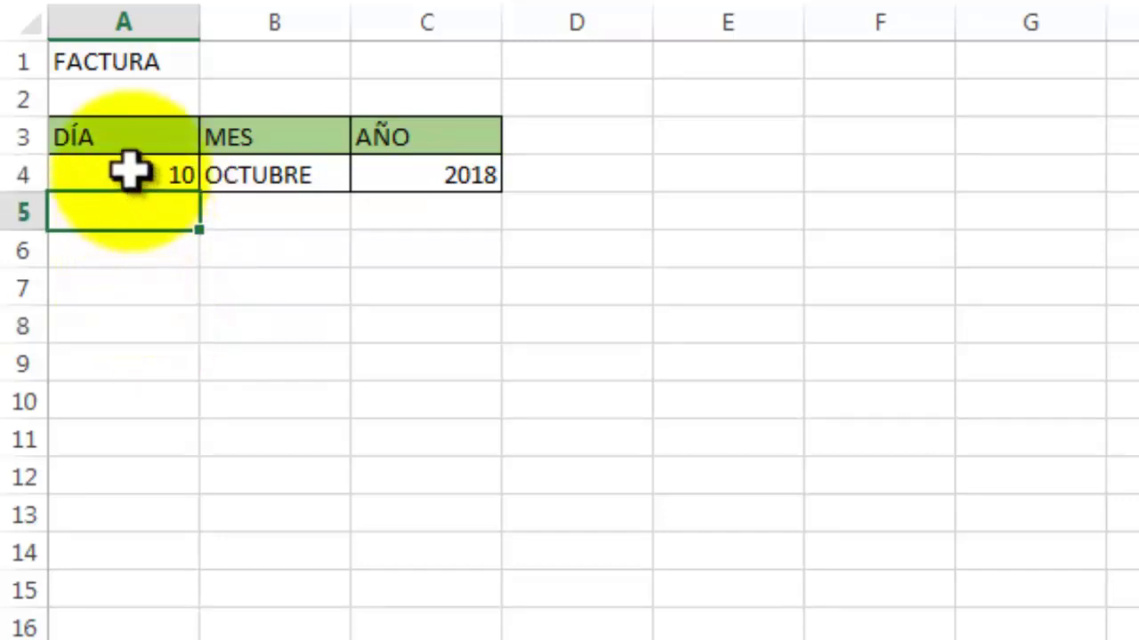
{"action": "left_click", "coordinate": [131, 174]}
{"action": "left_click", "coordinate": [216, 176]}
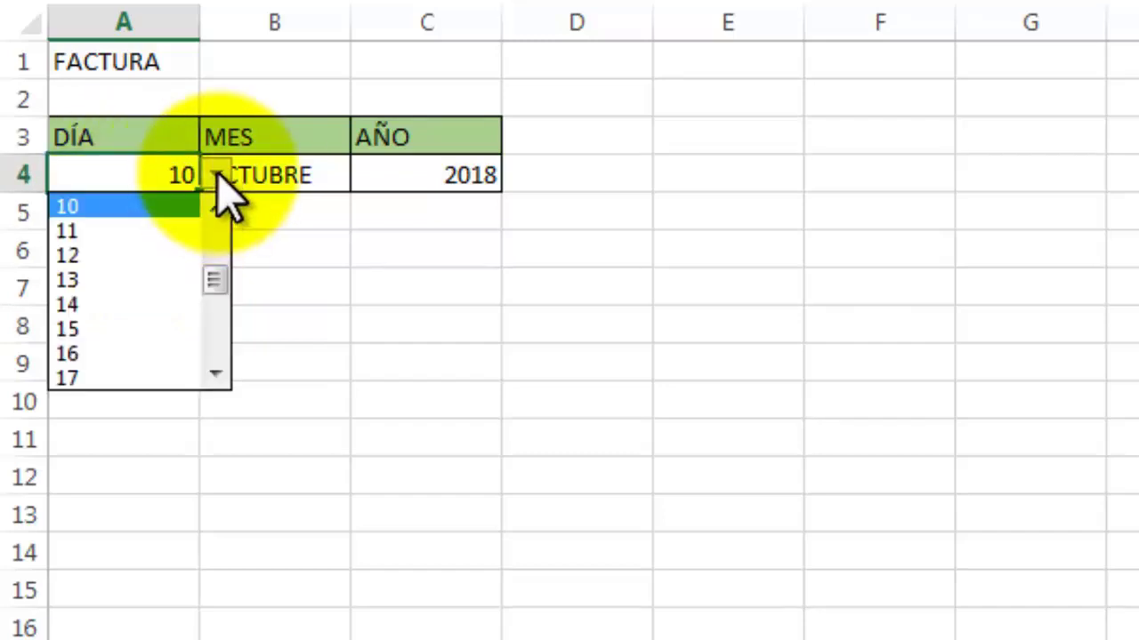
{"action": "left_click", "coordinate": [173, 174]}
{"action": "key", "text": "Delete"}
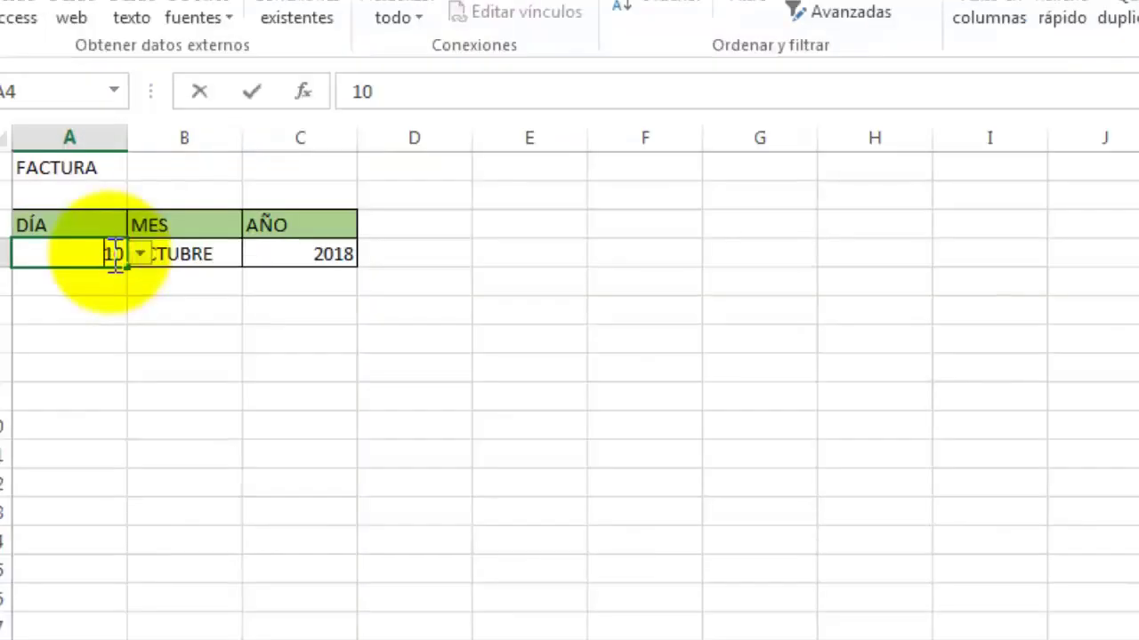
{"action": "type", "text": "DIES"}
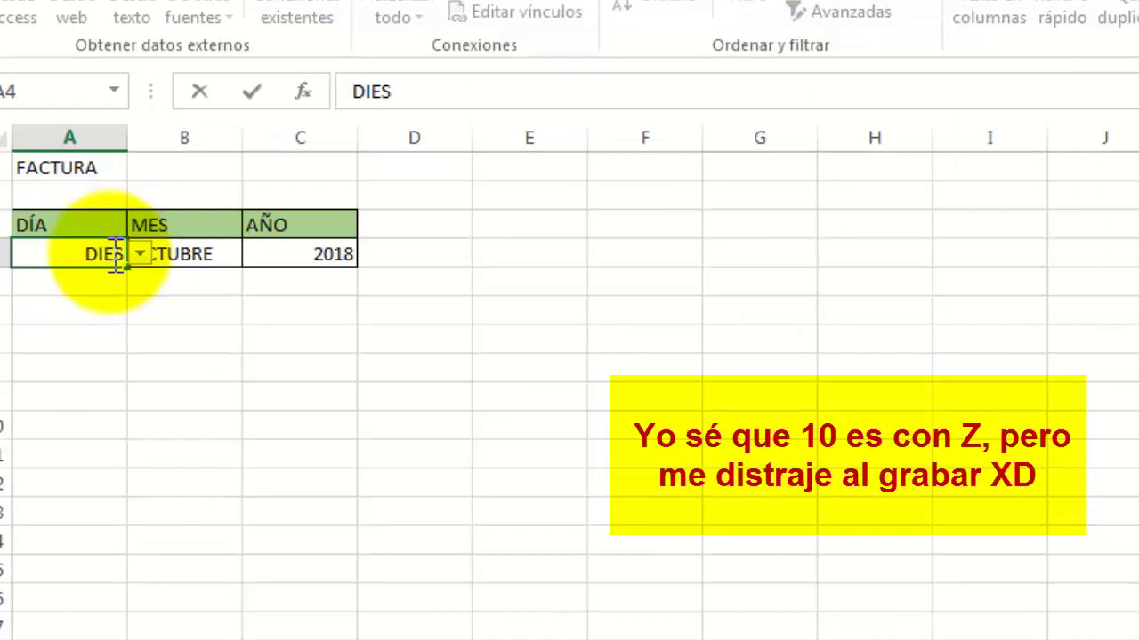
{"action": "left_click", "coordinate": [87, 329]}
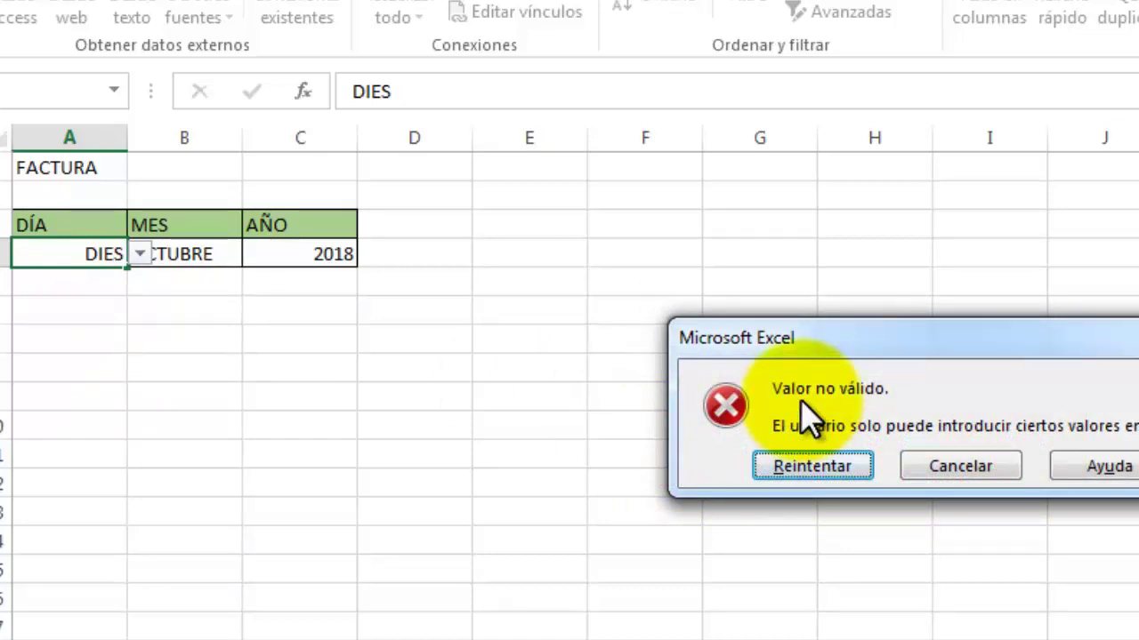
{"action": "left_click", "coordinate": [941, 469]}
{"action": "left_click", "coordinate": [97, 285]}
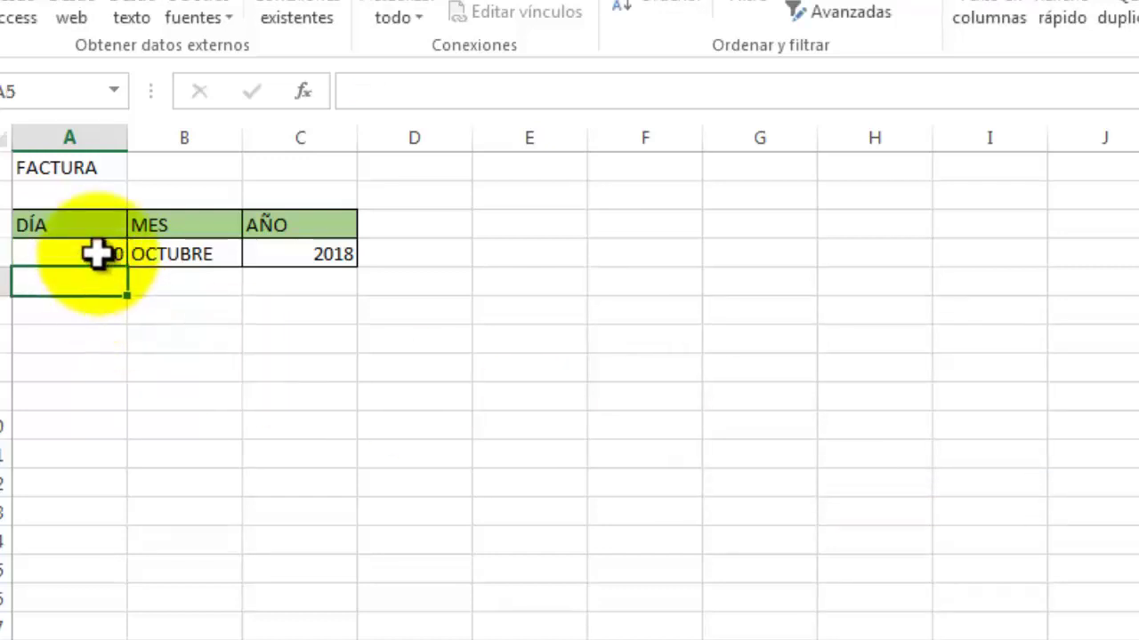
{"action": "left_click", "coordinate": [97, 254]}
{"action": "left_click", "coordinate": [236, 255]}
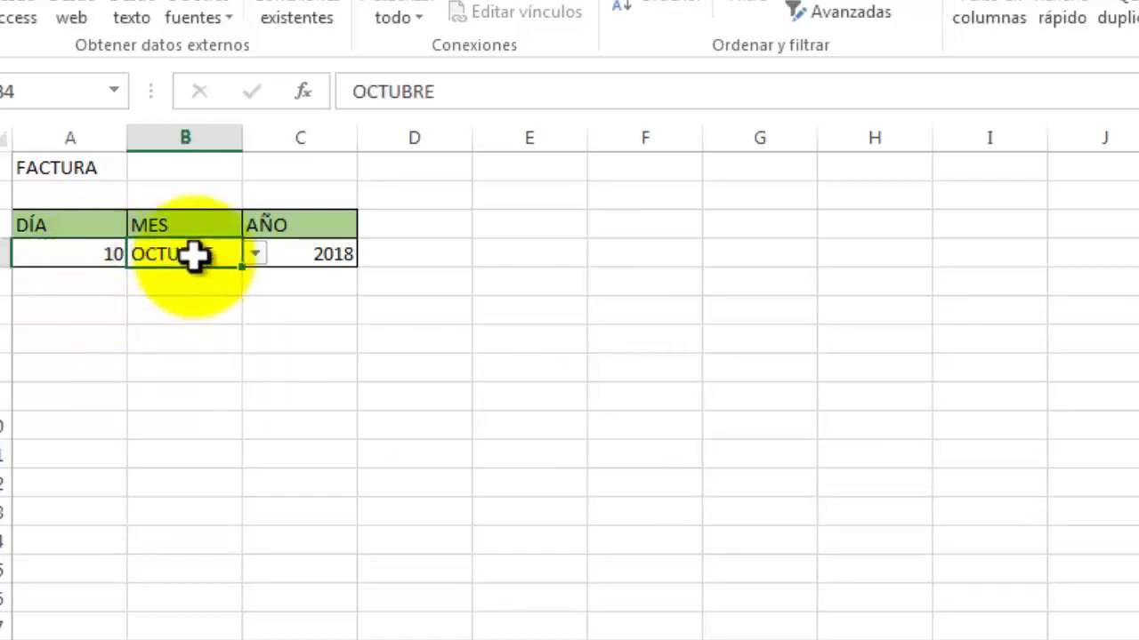
{"action": "left_click", "coordinate": [328, 255]}
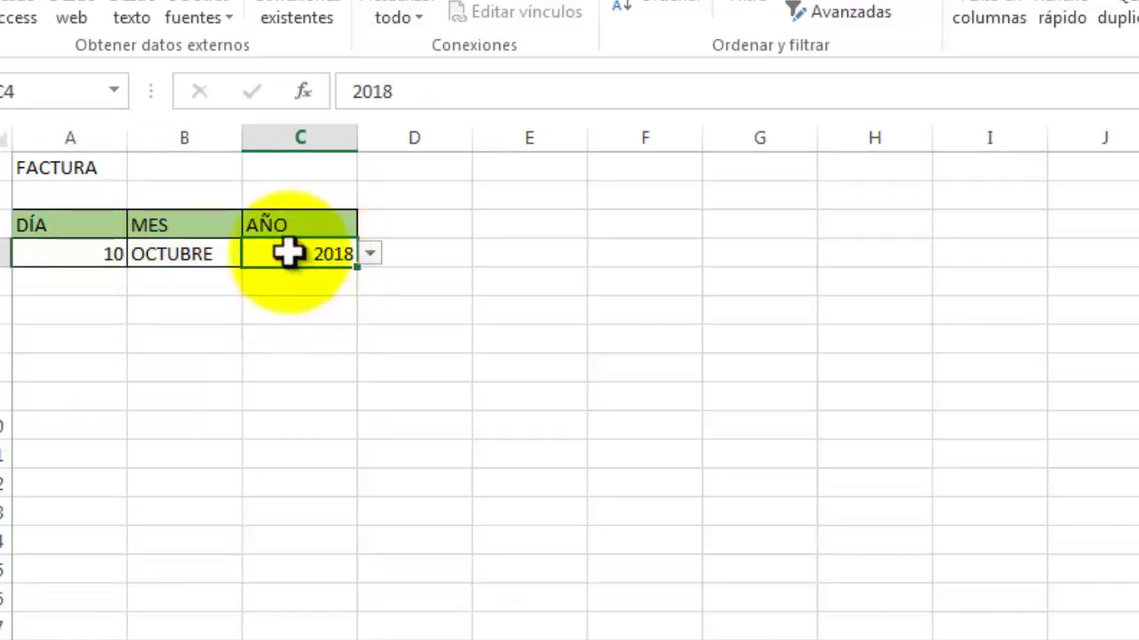
{"action": "type", "text": "S"}
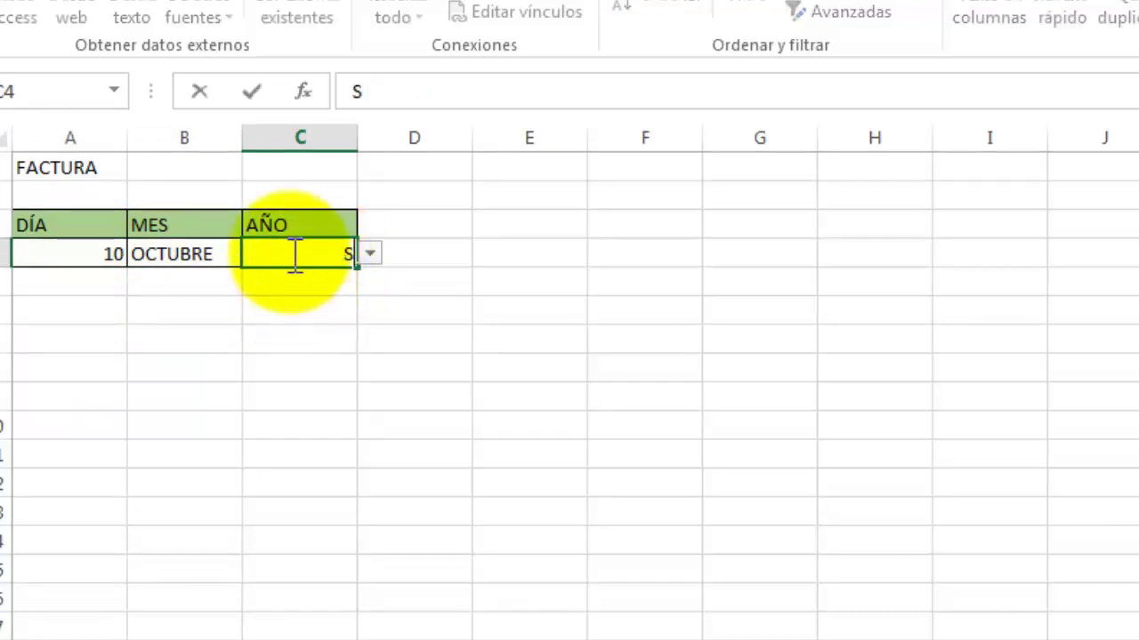
{"action": "type", "text": "I"}
{"action": "key", "text": "Return"}
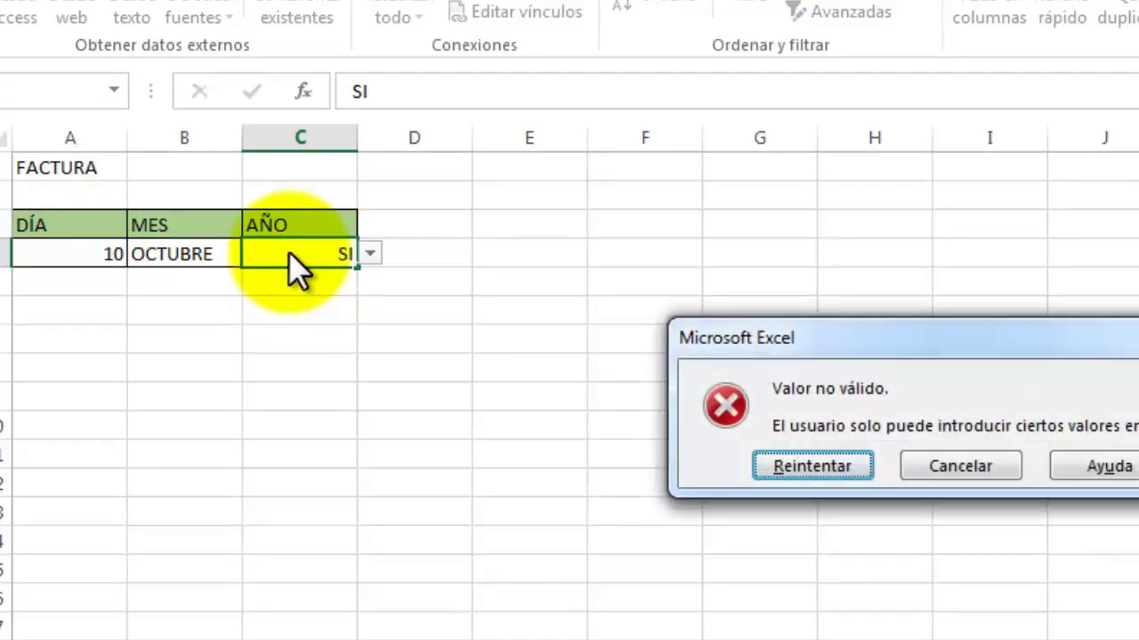
{"action": "left_click", "coordinate": [962, 472]}
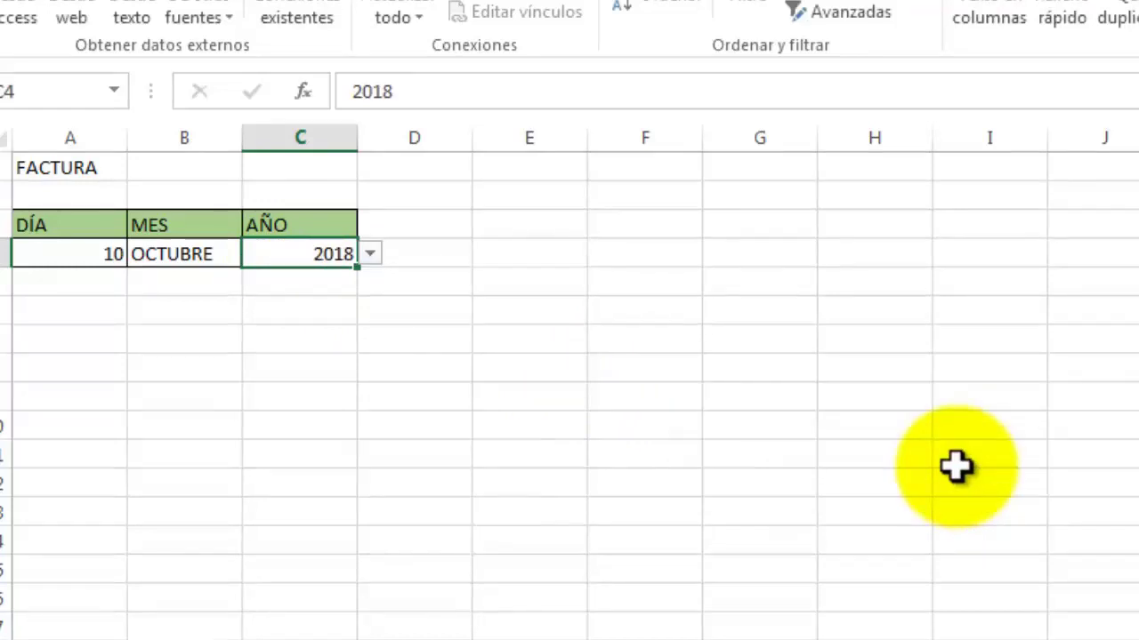